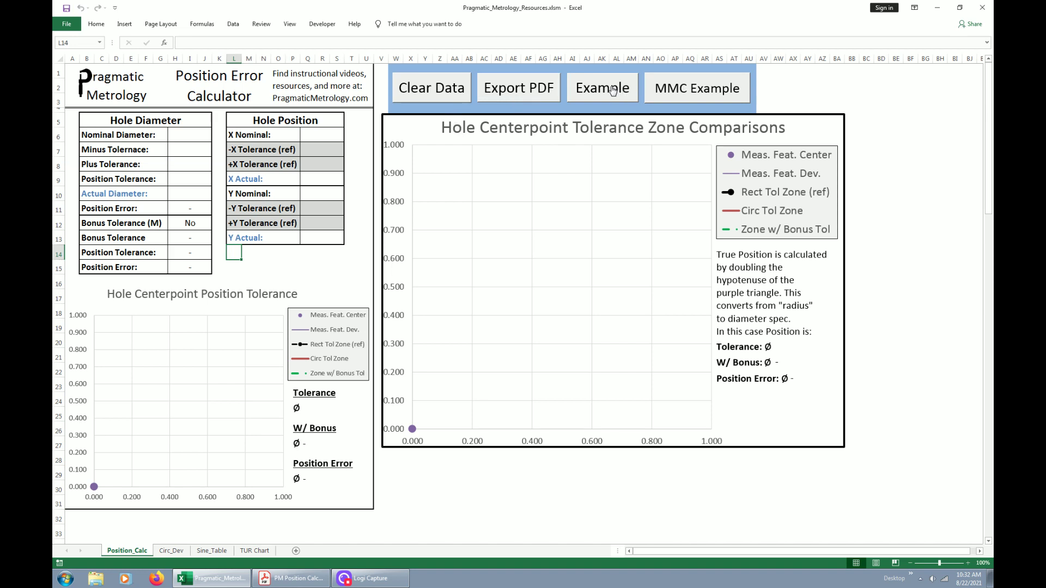
- Load the standard example data into the position error calculator, followed by the MMC example data
left_click(613, 90)
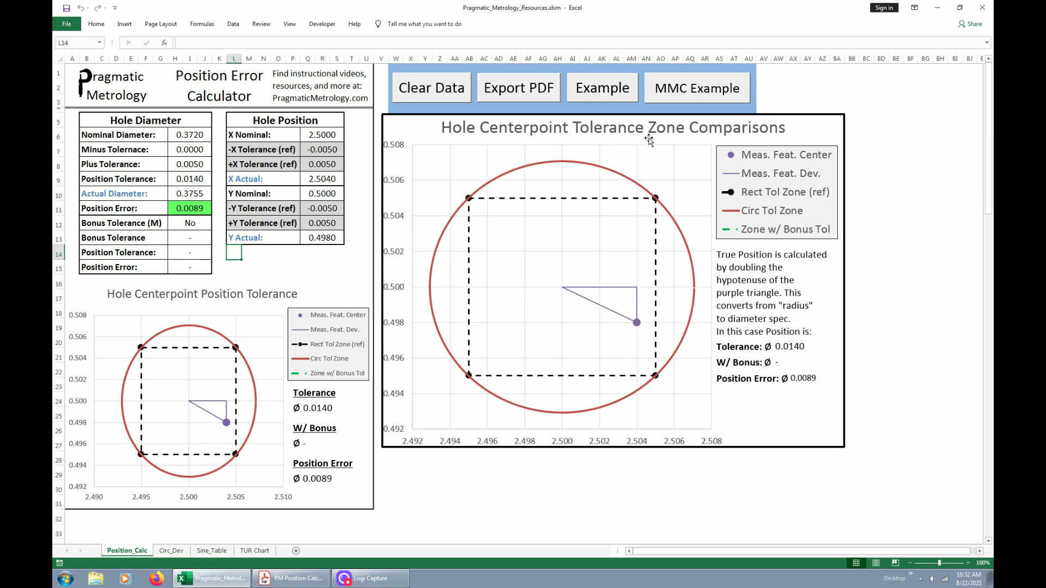
left_click(682, 95)
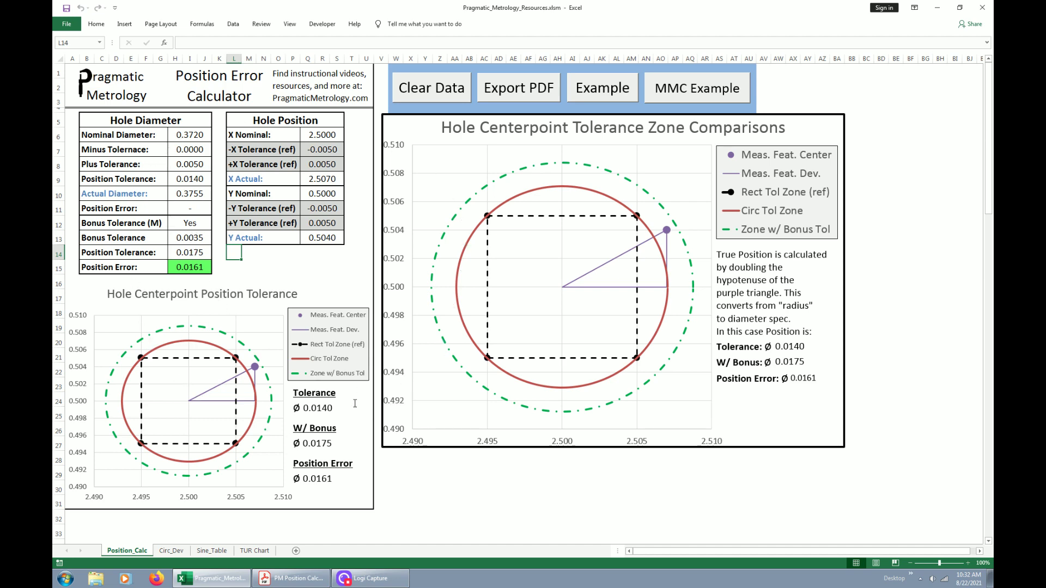
- On the Sine_Table sheet, set the sine bar's desired angle first to 10 degrees and finally to 8 degrees
left_click(214, 551)
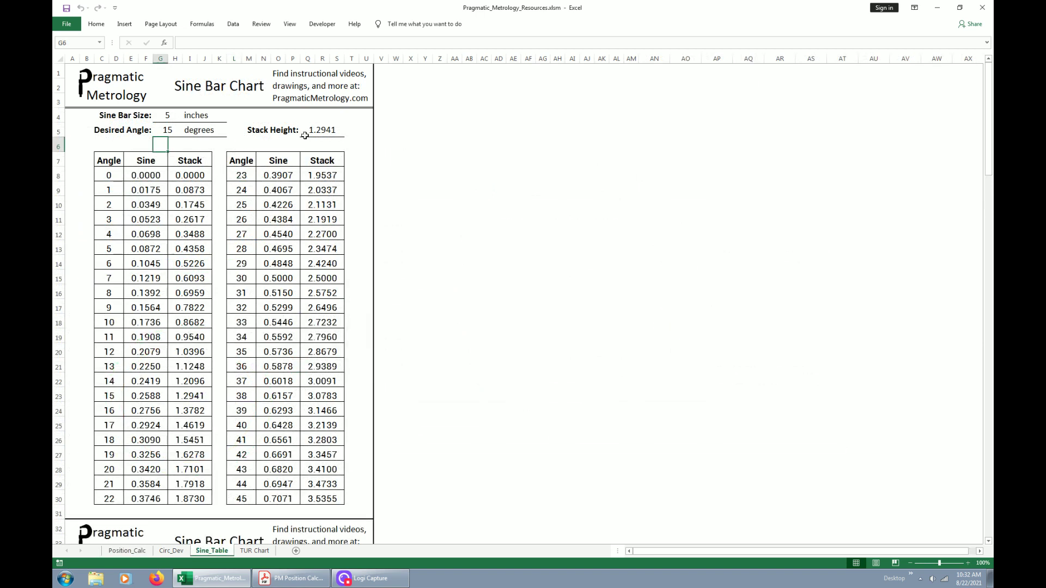
left_click(169, 130)
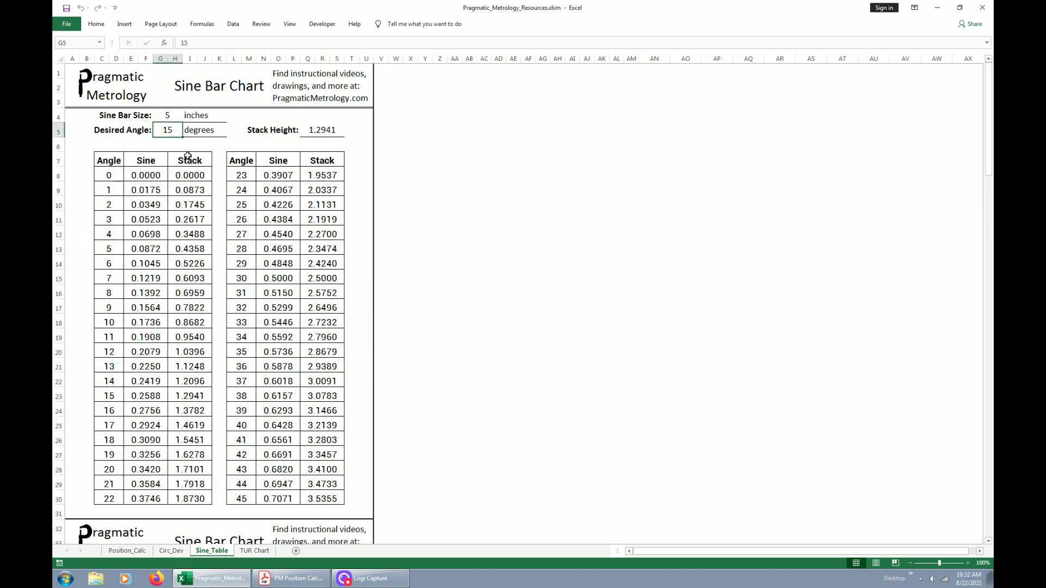
type("10")
key("Return")
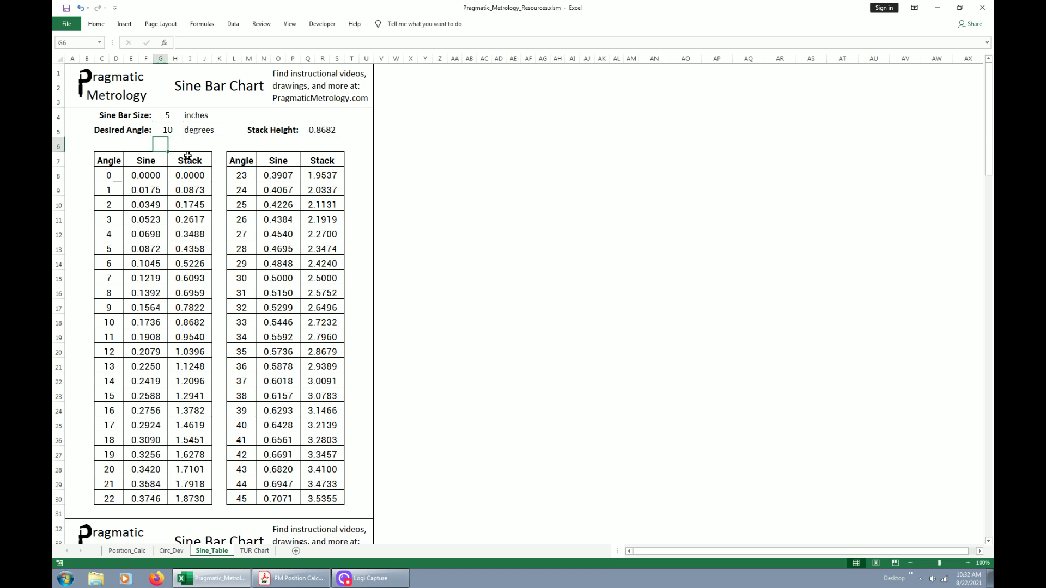
left_click(183, 136)
type("8")
key("Return")
- Look over the gage resolution, accuracy and TUR ratios on the TUR Chart sheet
left_click(255, 551)
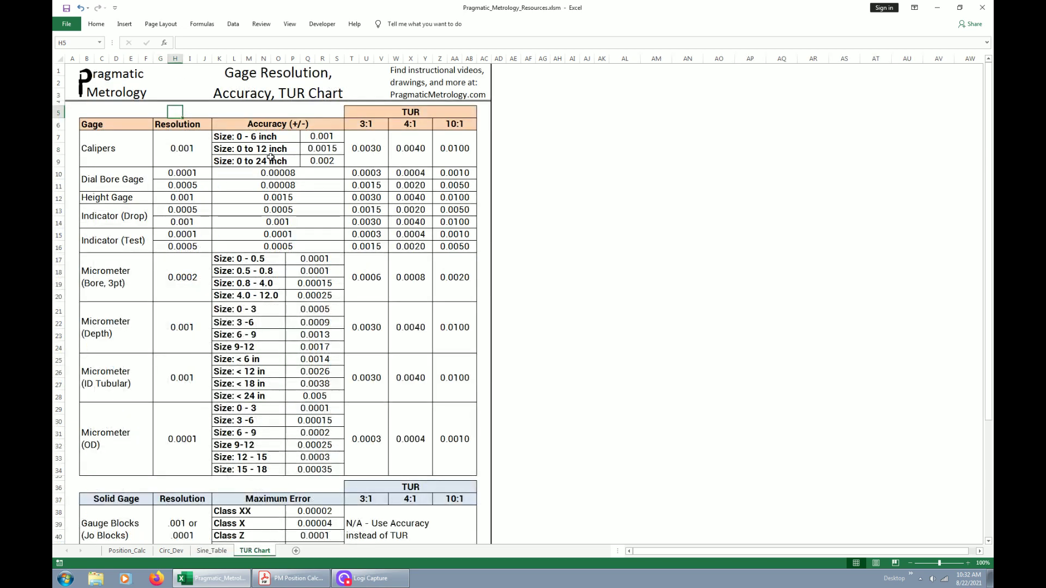
scroll(269, 171, "down", 1)
scroll(270, 171, "down", 3)
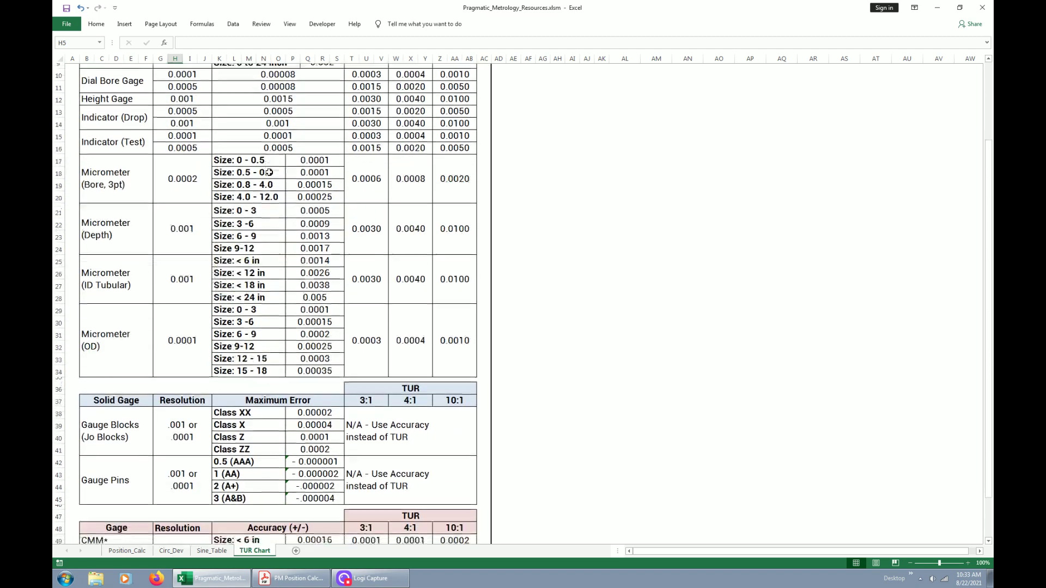
scroll(269, 172, "up", 4)
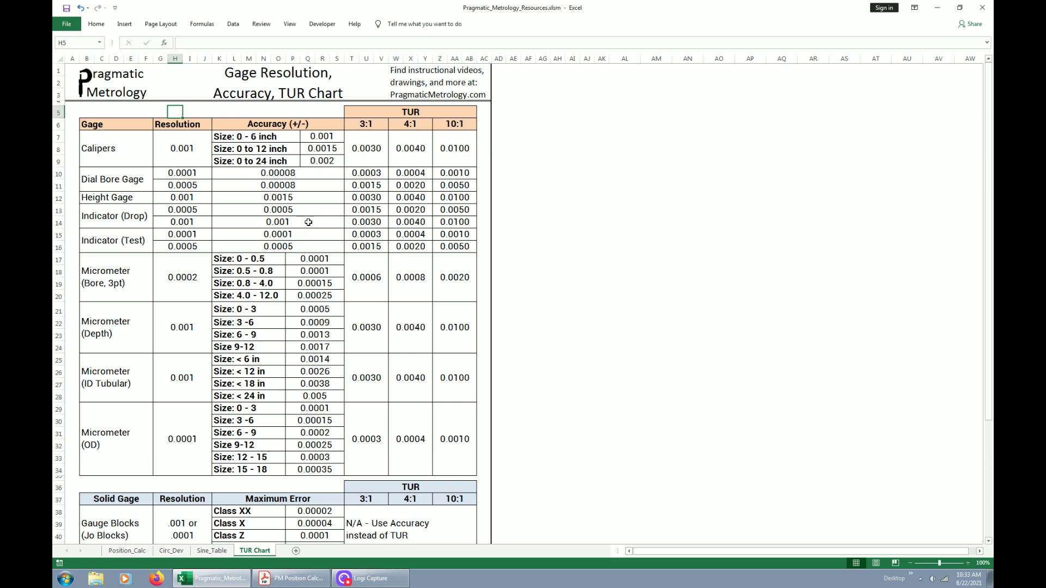
scroll(331, 183, "down", 1)
scroll(331, 183, "up", 1)
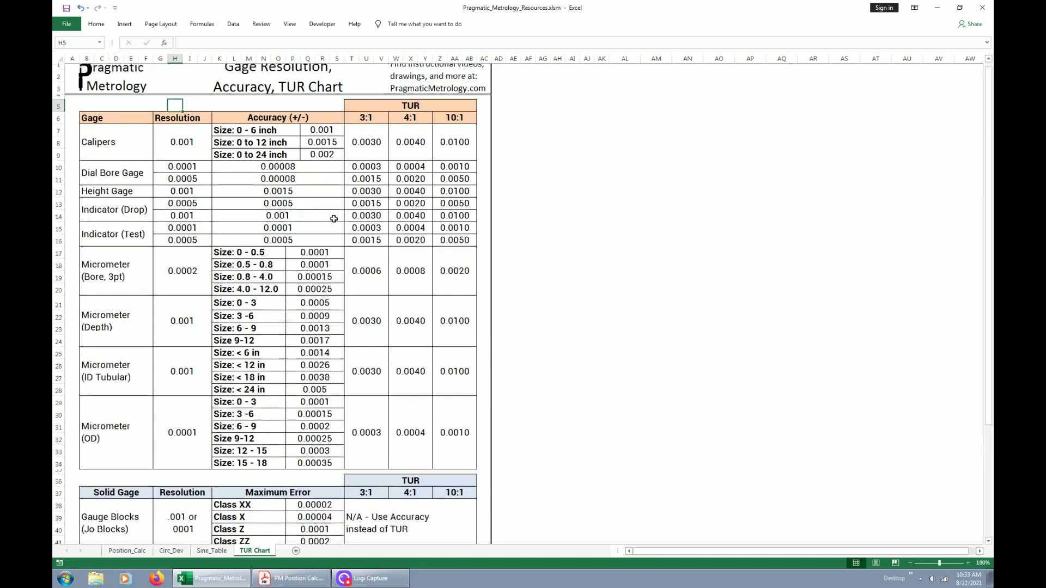
- Set the scale factor of the circular deviation plot on the Circ_Dev sheet to 20
left_click(173, 551)
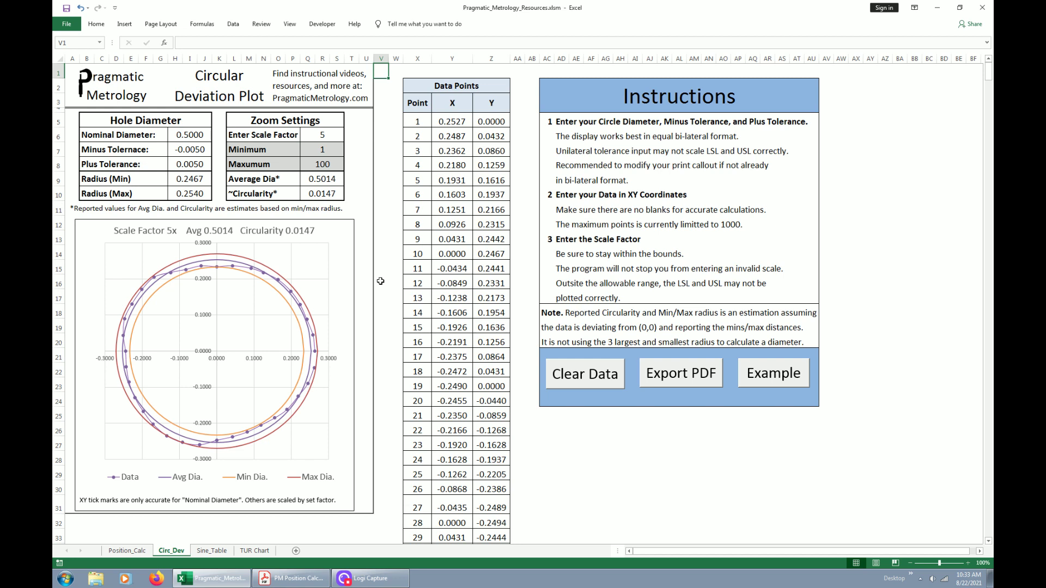
left_click(328, 138)
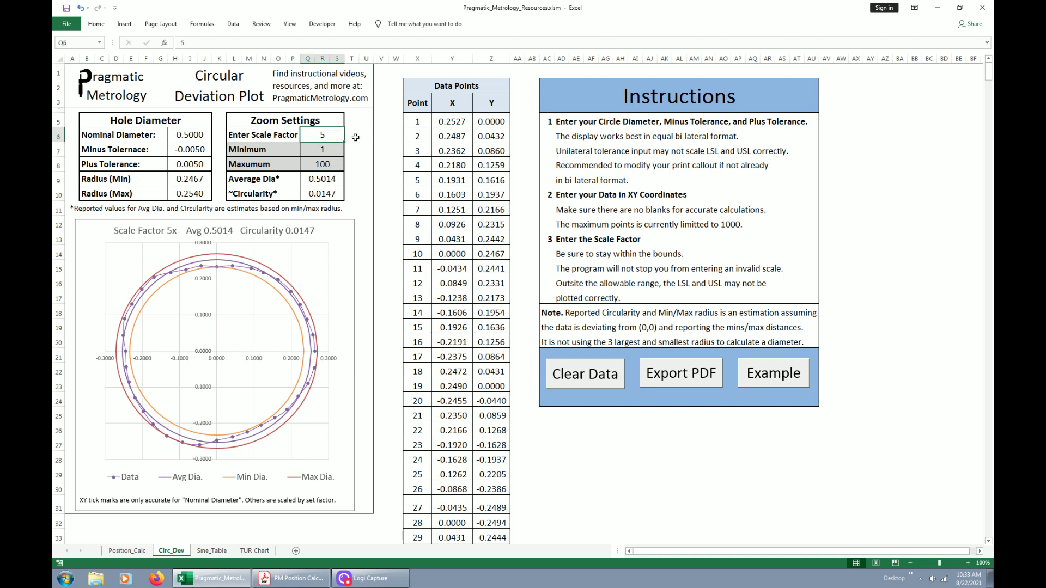
type("20")
key("Return")
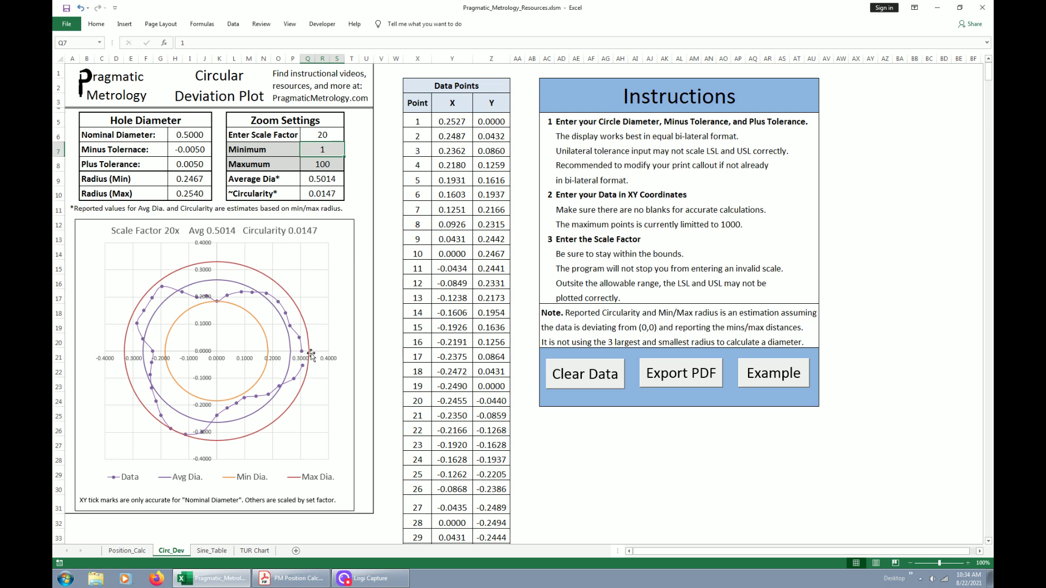
- Reduce the plot's scale factor to 5 for comparison and return it to 20
left_click(337, 135)
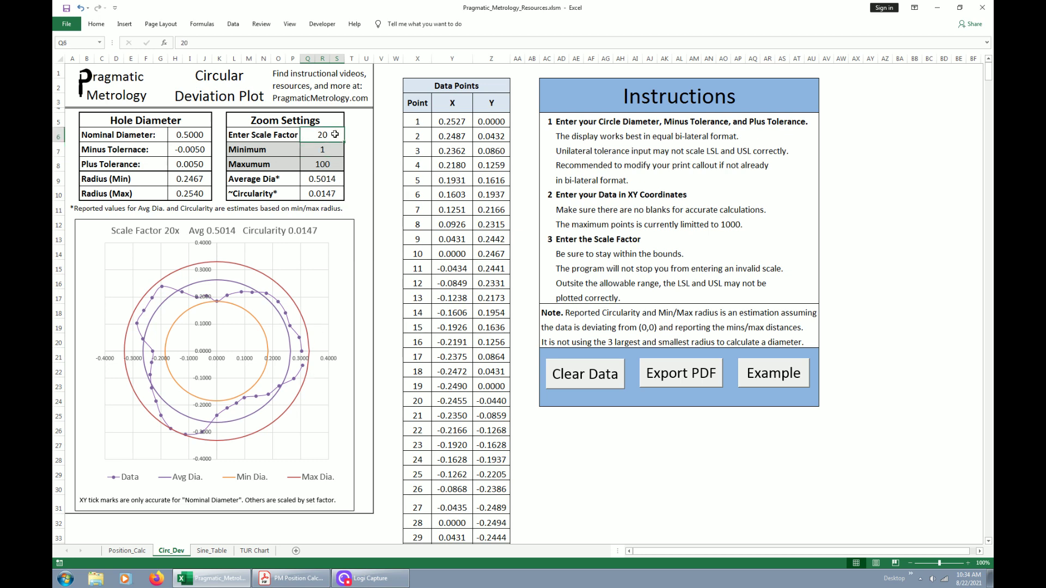
type("5")
key("Return")
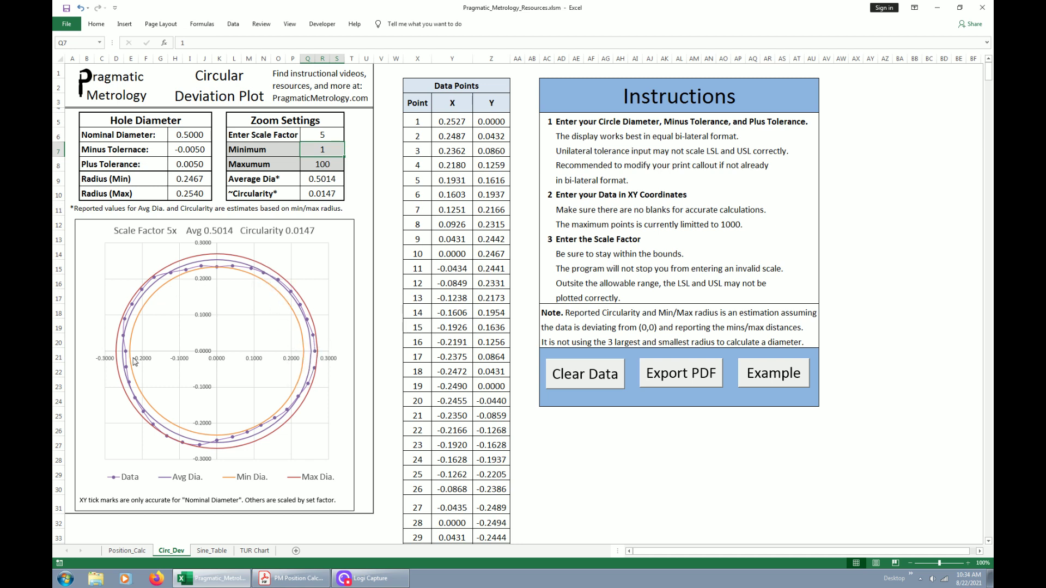
left_click(322, 138)
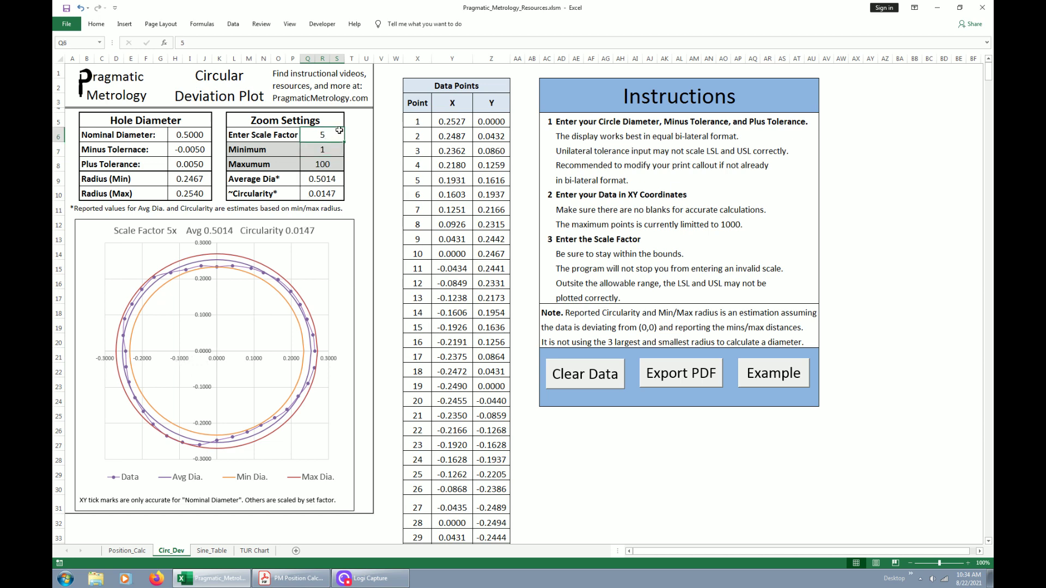
type("20")
key("Return")
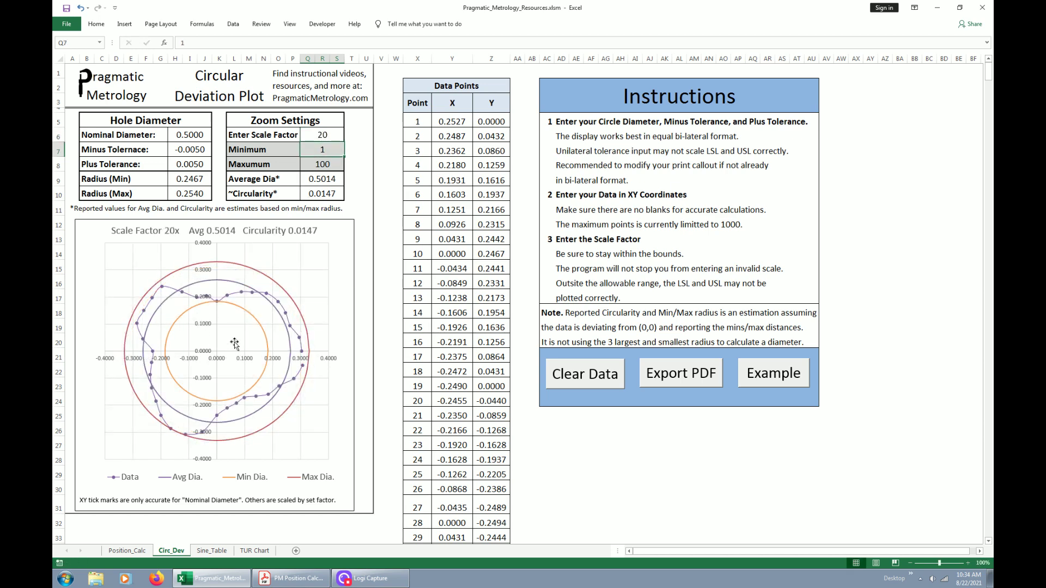
- Try a scale factor of 40 on the deviation plot and restore it to 20
left_click(316, 133)
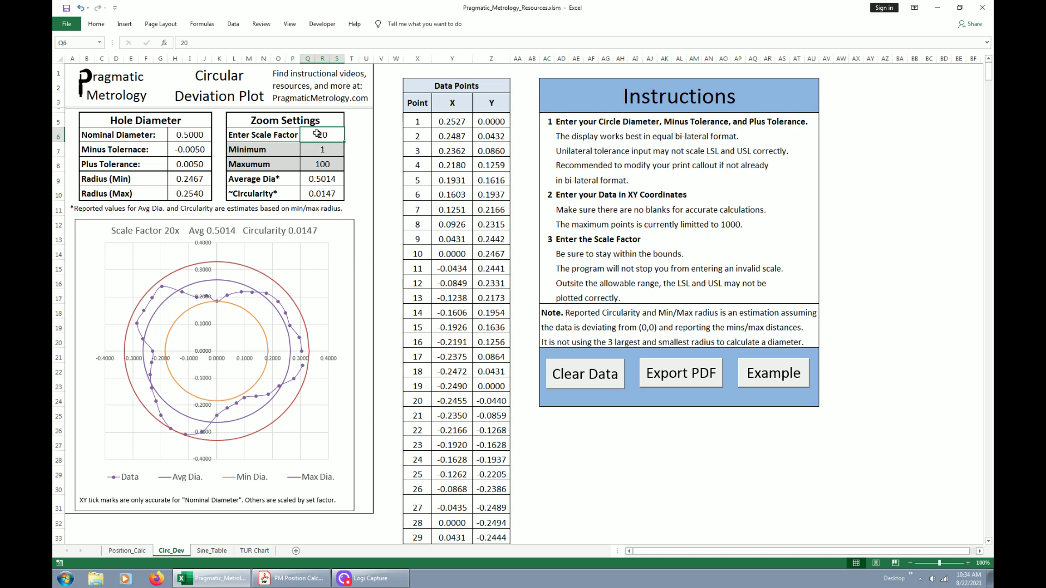
type("40")
key("Return")
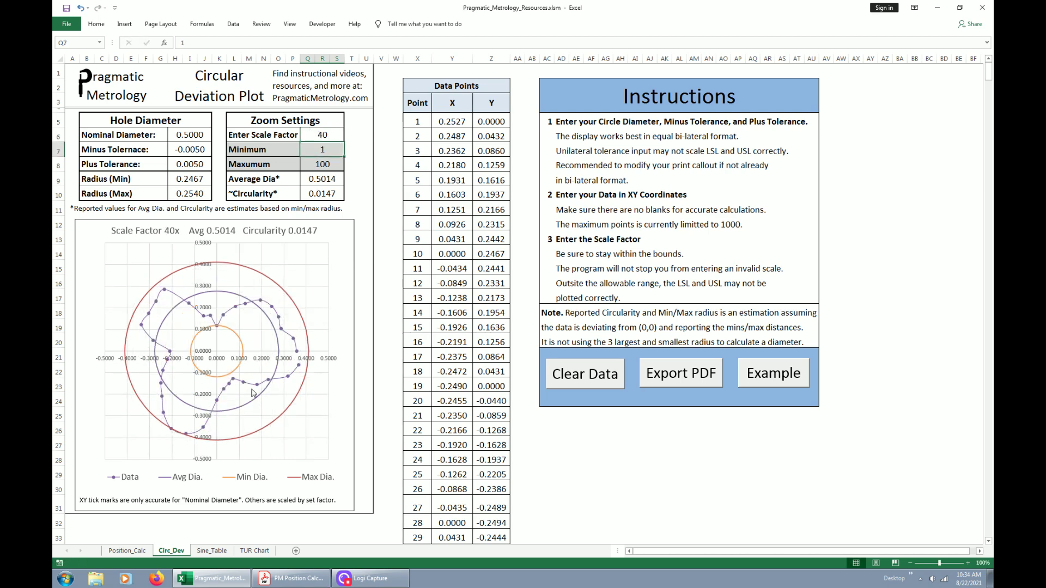
left_click(329, 134)
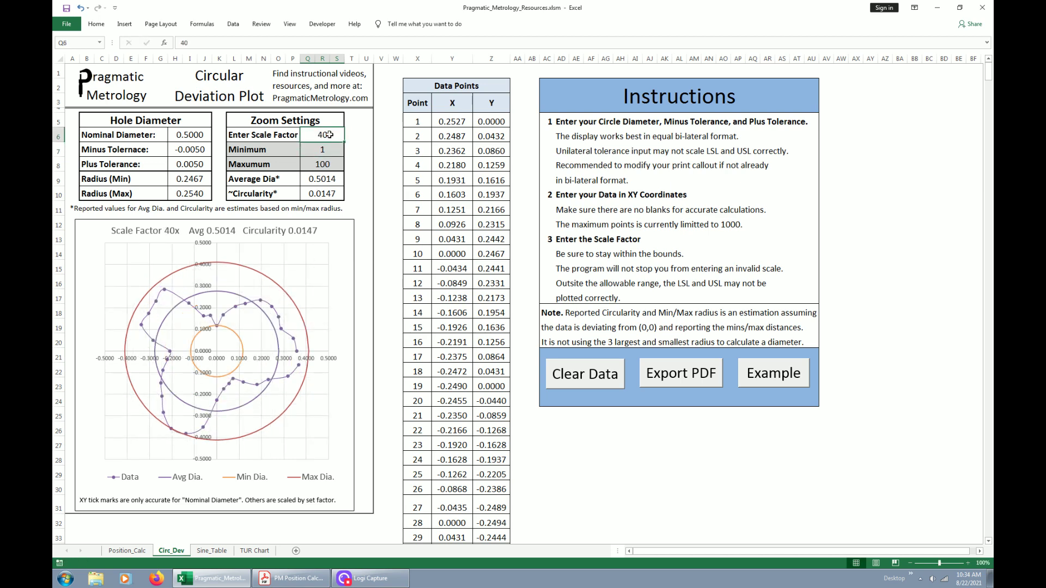
type("20")
key("Return")
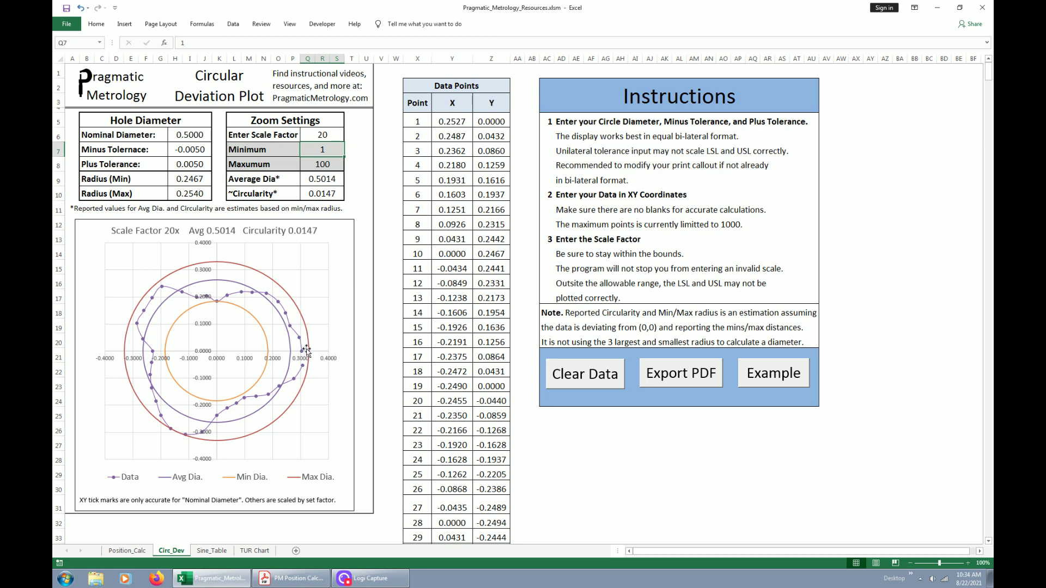
- Check the hole's nominal diameter, minus tolerance and plus tolerance entries
left_click(183, 138)
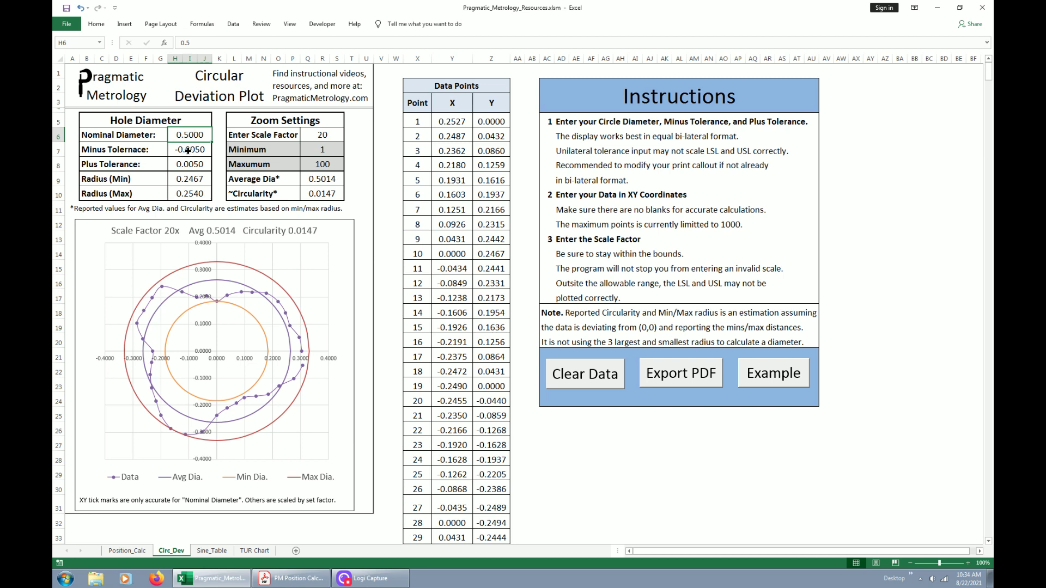
left_click(186, 153)
left_click(190, 167)
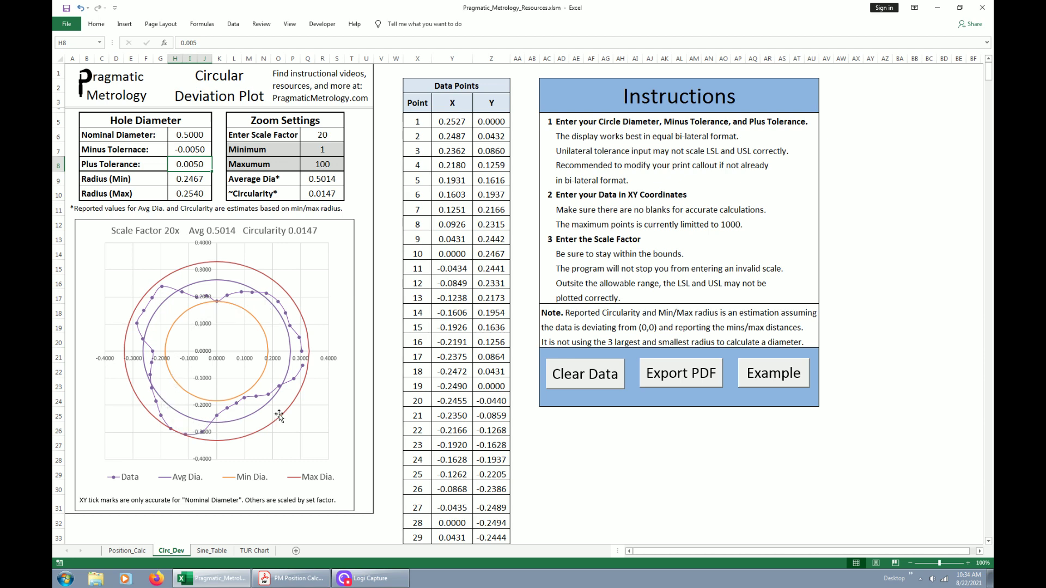
- Show the Nominal, LSL and USL series in the circular deviation chart through its data source selection
right_click(337, 265)
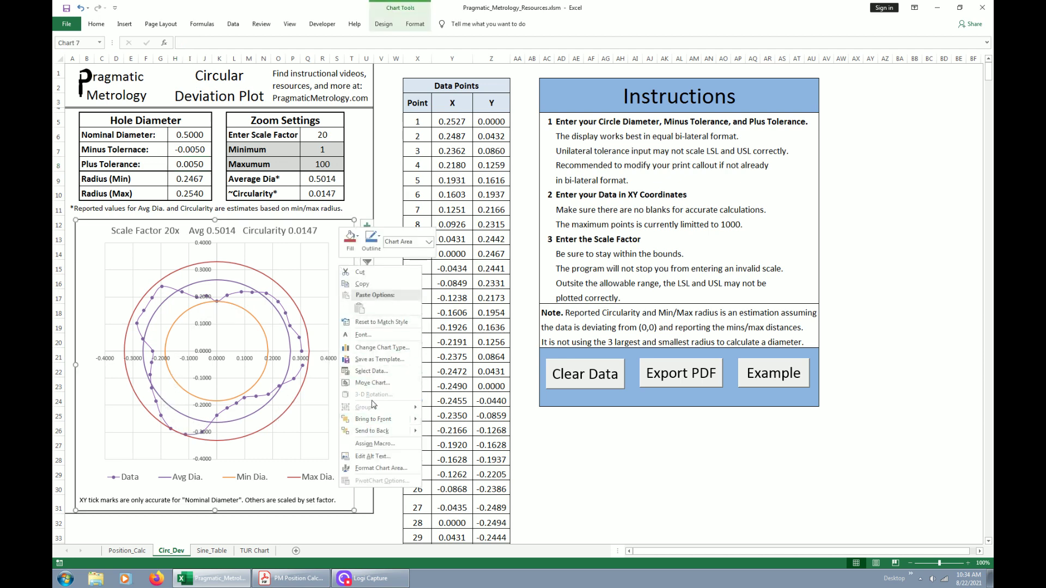
left_click(380, 372)
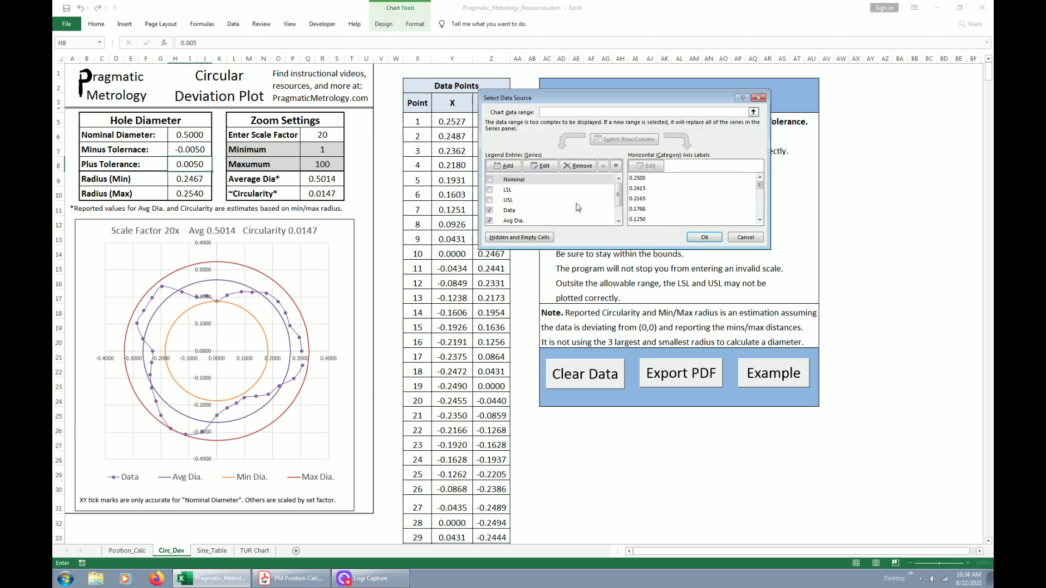
left_click(490, 180)
left_click(489, 190)
left_click(490, 200)
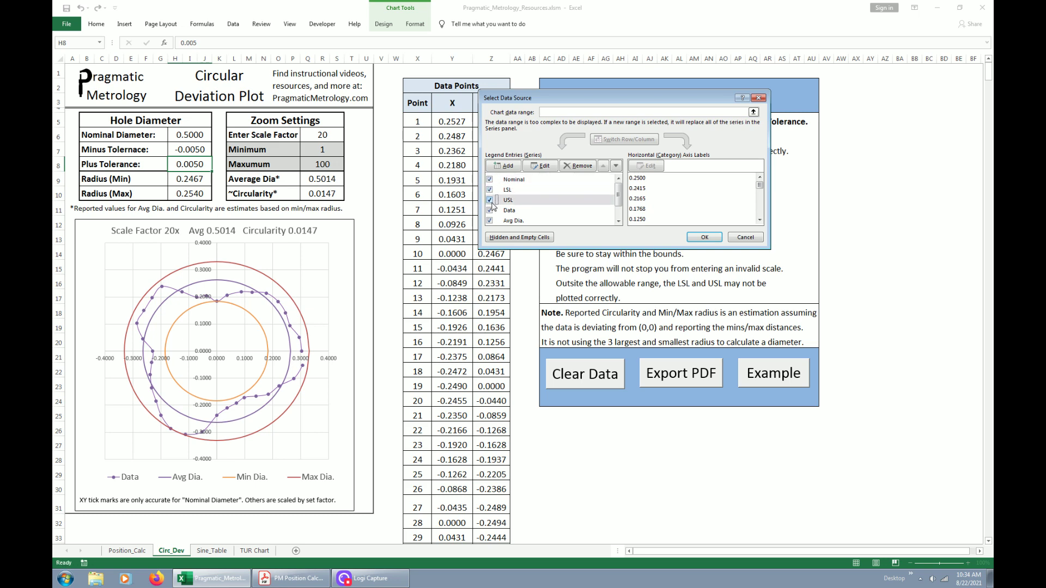
left_click(704, 237)
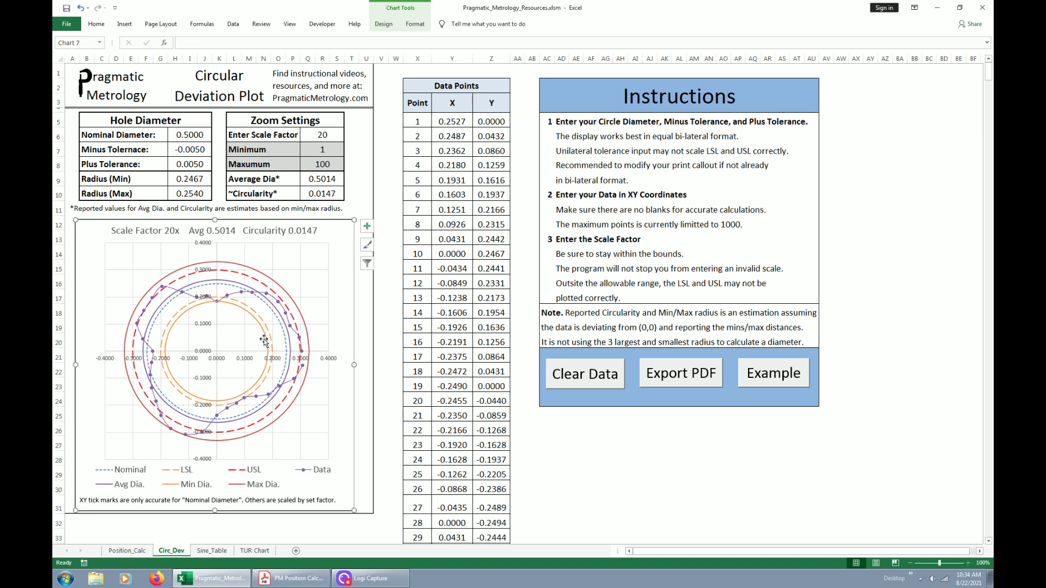
- Hide the Min Dia. and Max Dia. series from the circular deviation chart
right_click(338, 237)
left_click(376, 343)
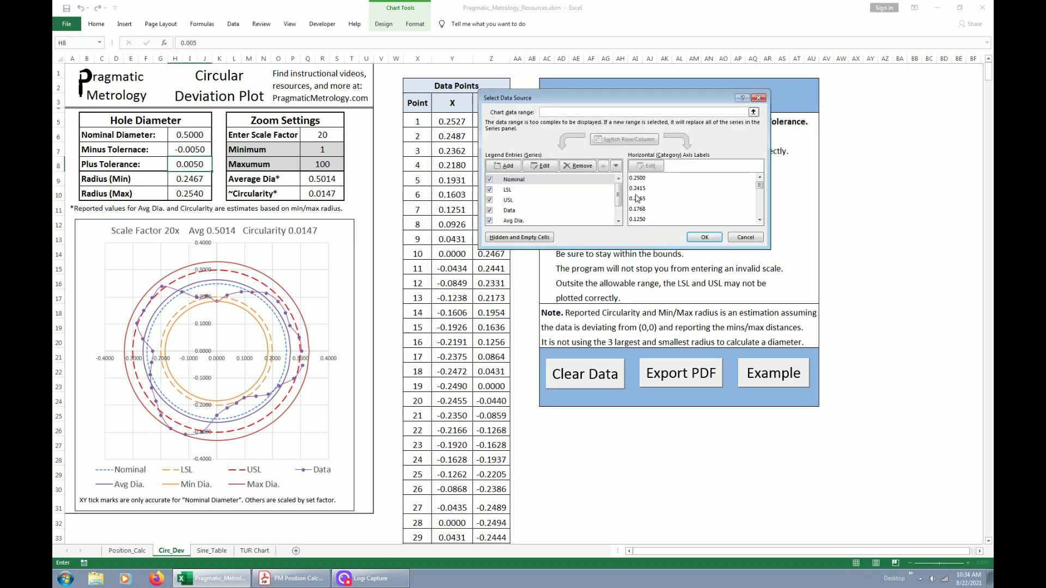
left_click_drag(618, 196, 619, 212)
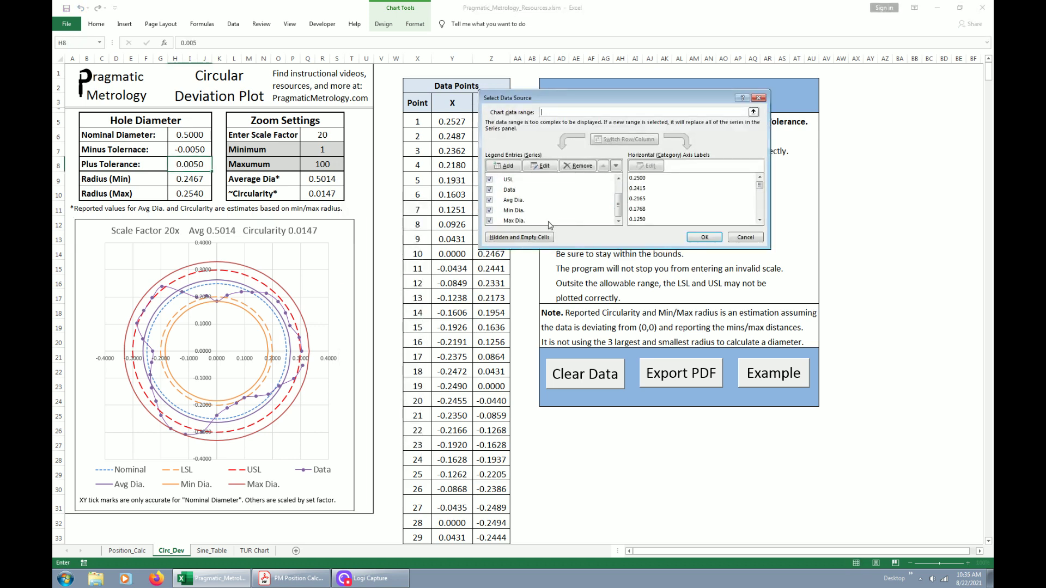
left_click(489, 210)
left_click(490, 220)
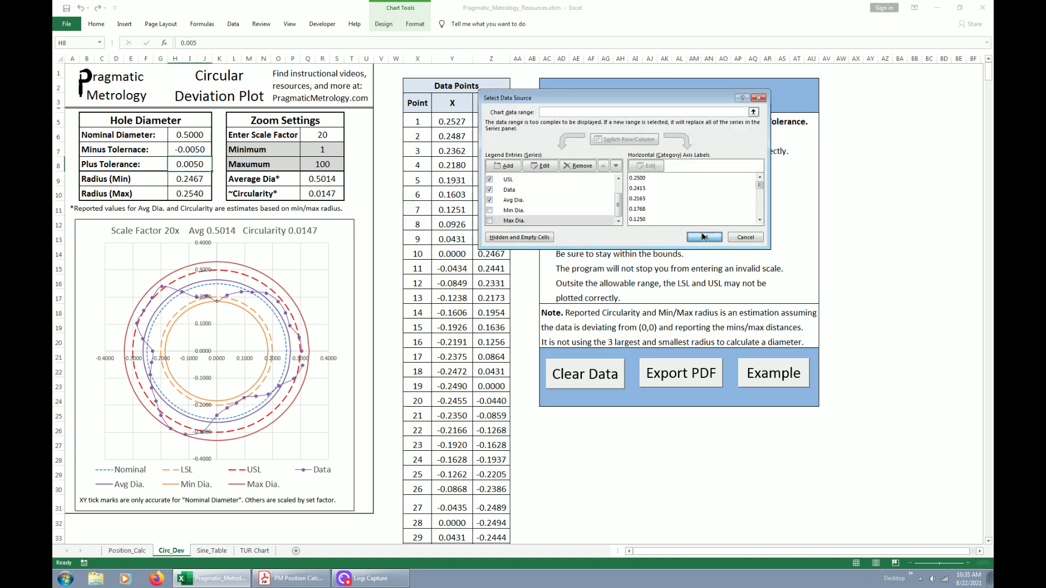
left_click(704, 238)
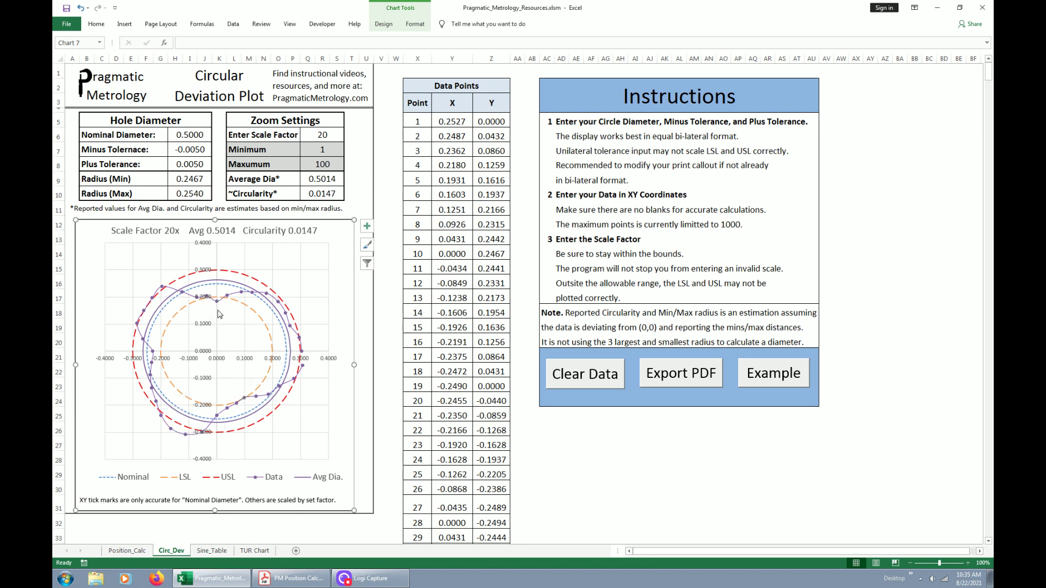
- Increase the deviation plot's scale factor to 40 and further to 60
left_click(324, 133)
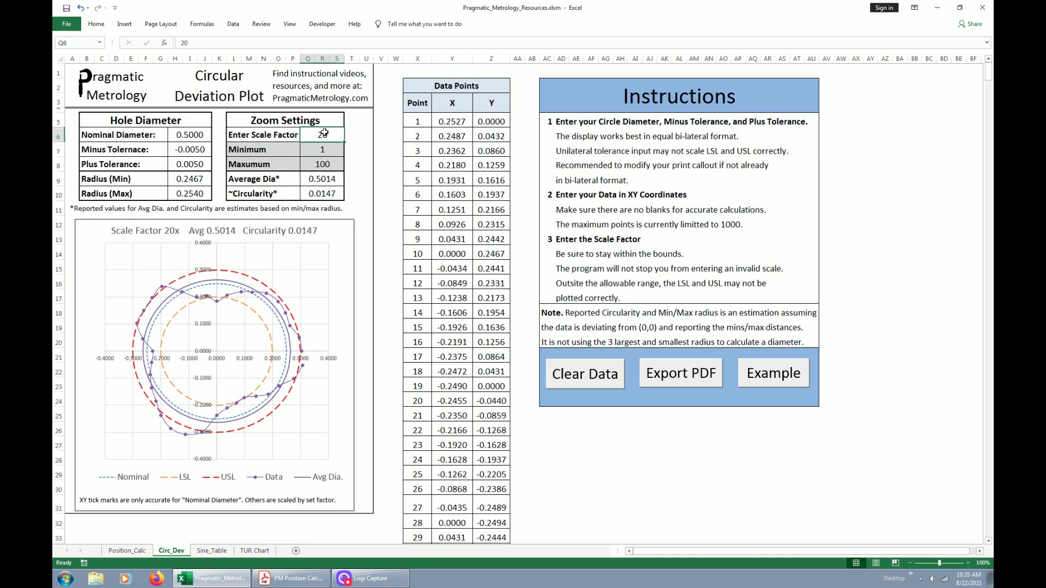
type("40")
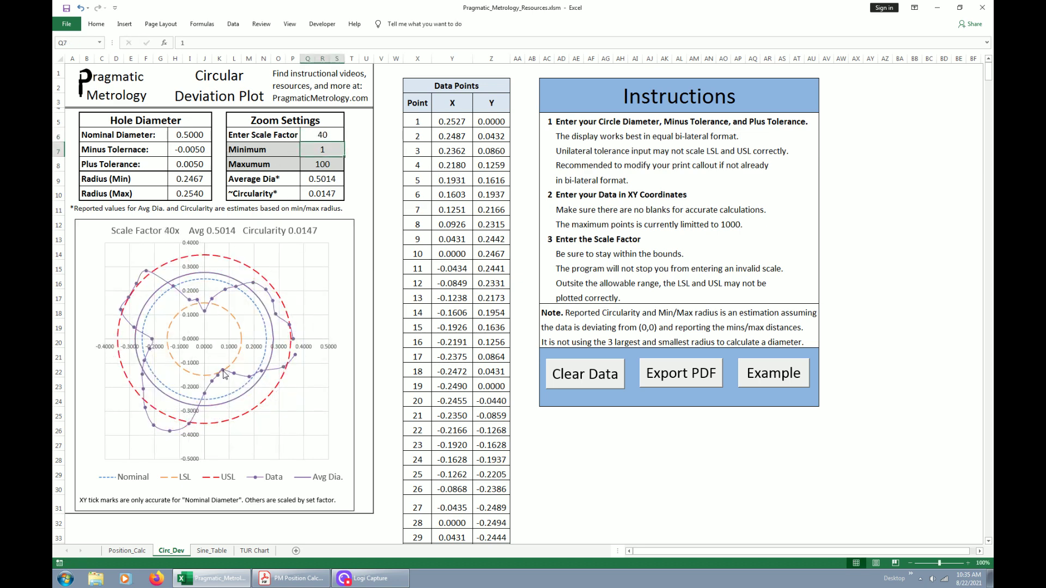
left_click(341, 134)
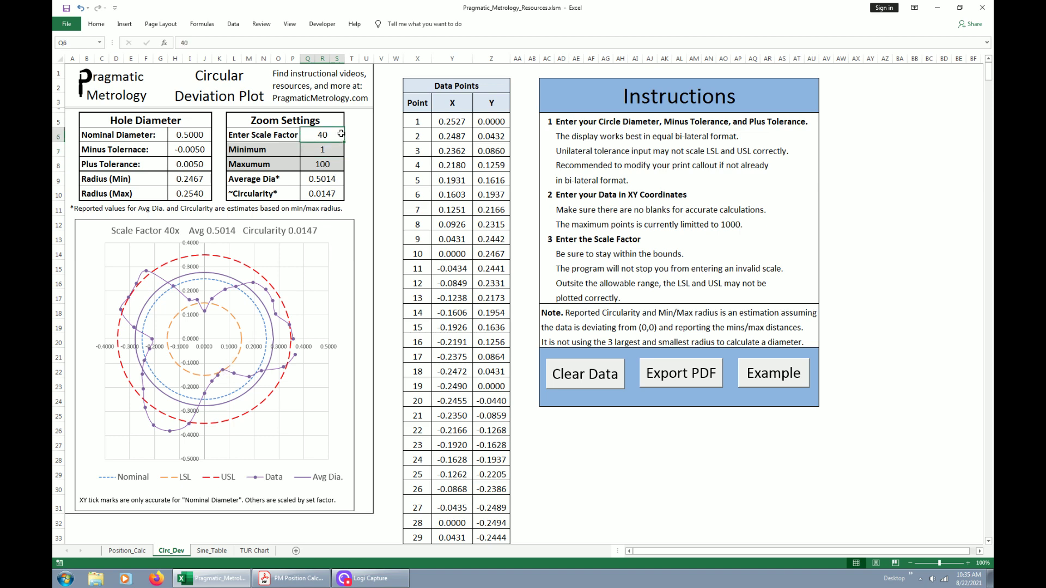
type("60")
key("Return")
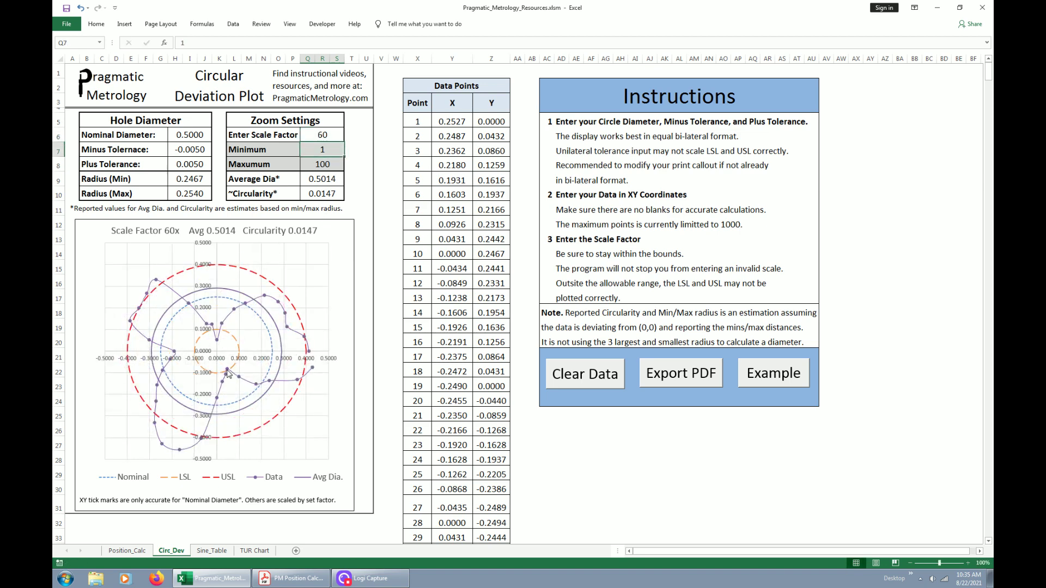
- Set the deviation plot's scale factor to 20
left_click(320, 136)
type("20")
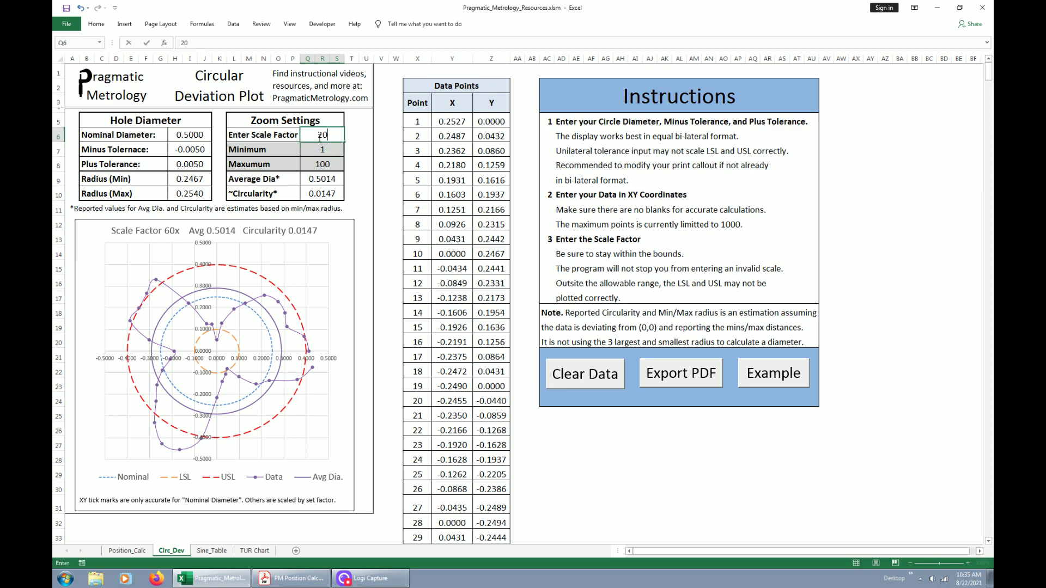
key("Return")
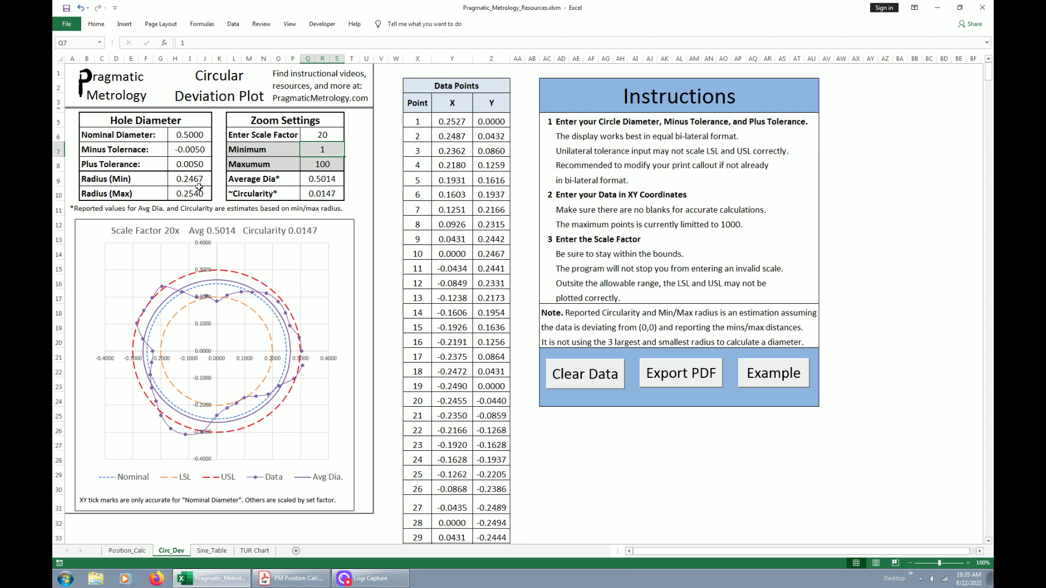
- Change the hole's minus tolerance to -0.007 and its plus tolerance to 0.007
left_click(193, 153)
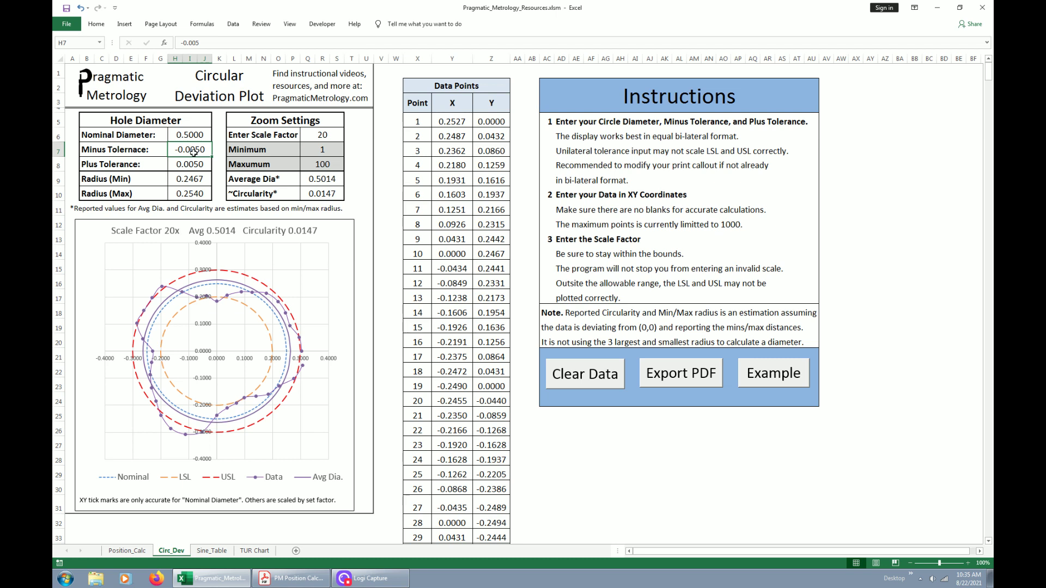
type("-")
type("0.007")
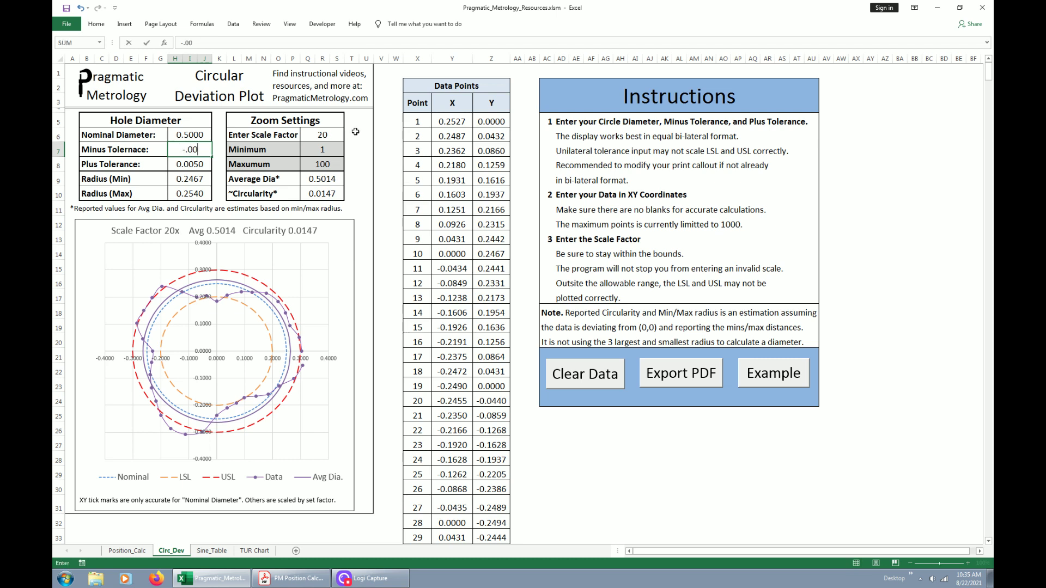
key("Return")
type("0.007")
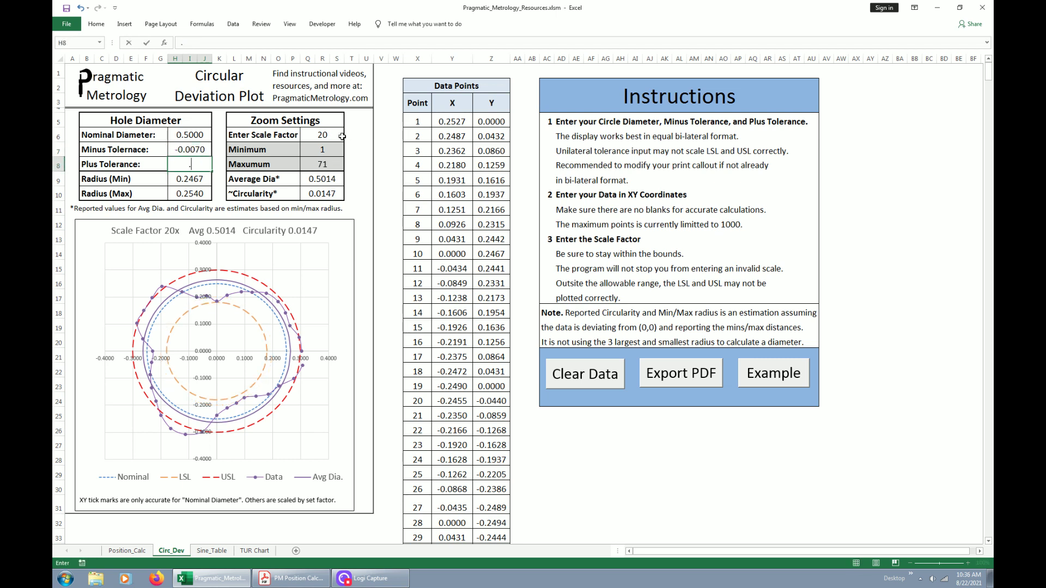
key("Return")
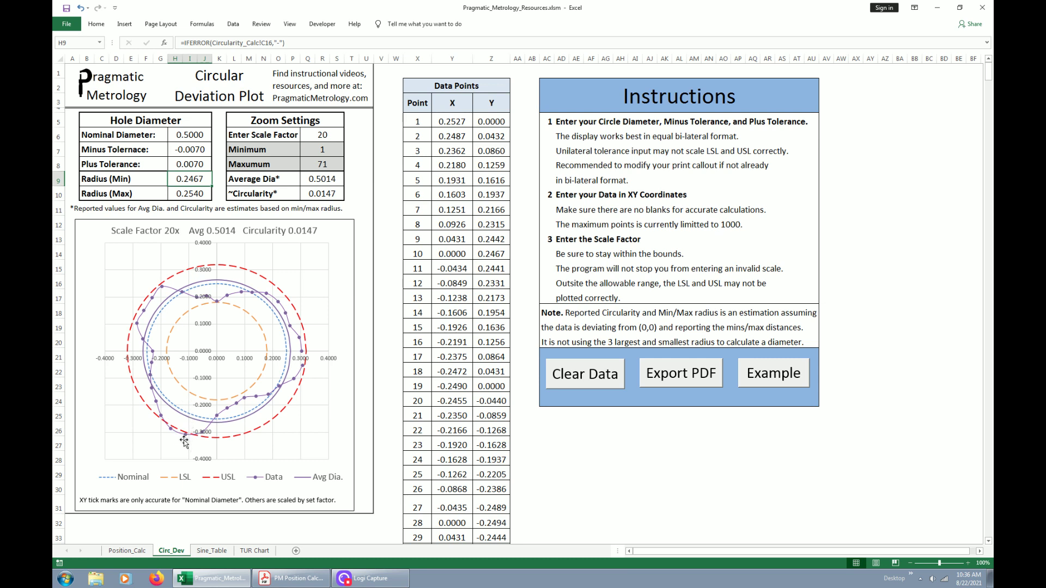
- Set the hole's plus tolerance to 0.01, making the tolerance unequal about the nominal
left_click(188, 165)
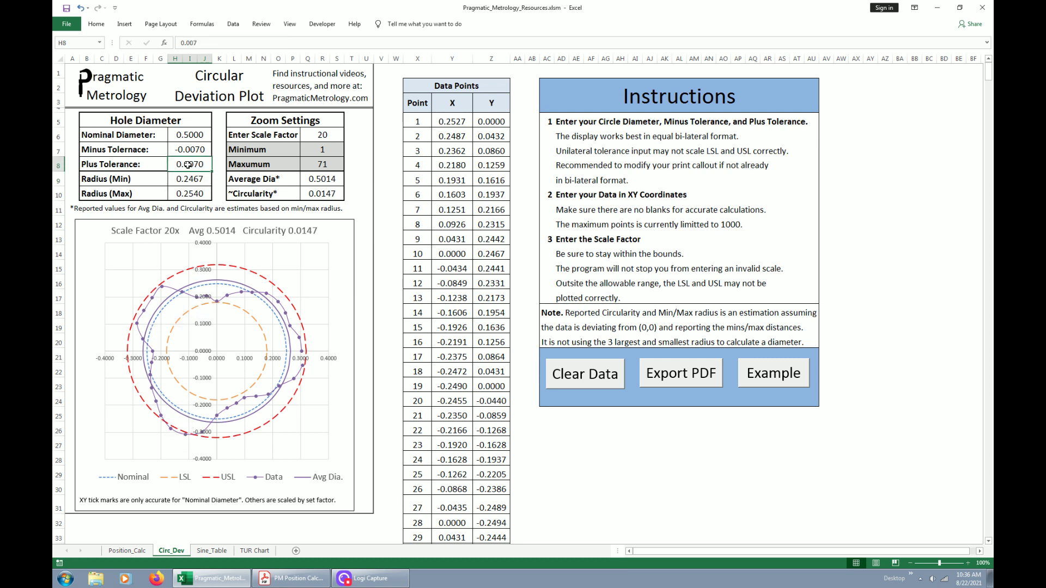
type("0.01")
key("Return")
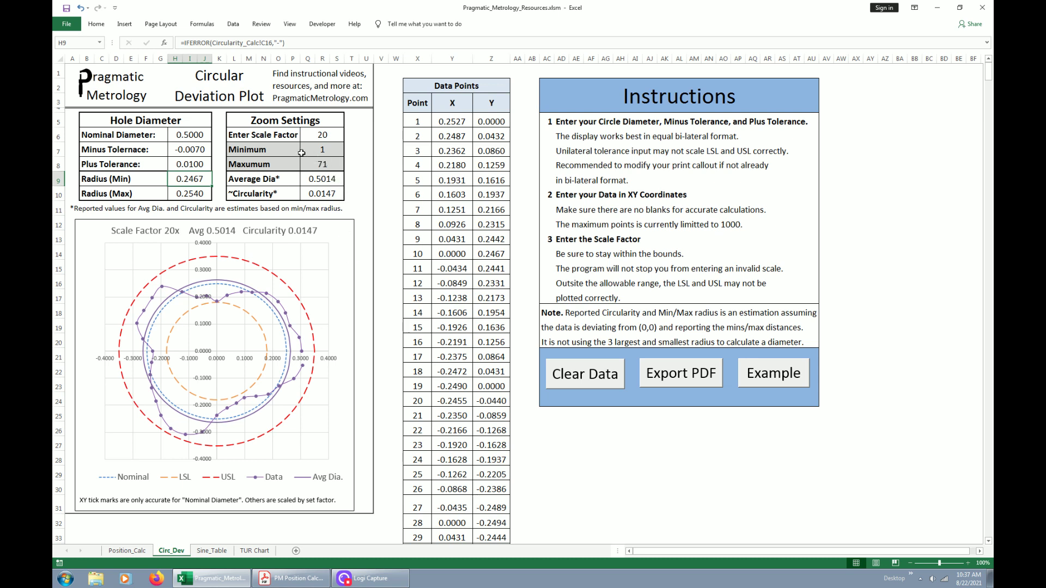
- Clear the sheet's existing data and enter a nominal hole diameter of 0.5
left_click(591, 378)
left_click(204, 131)
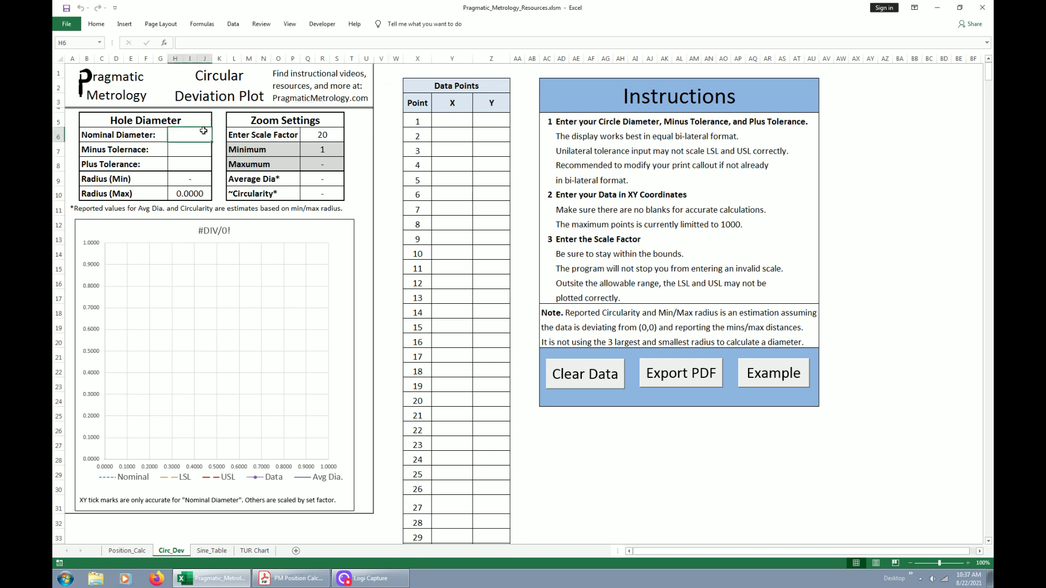
type(".5")
key("Return")
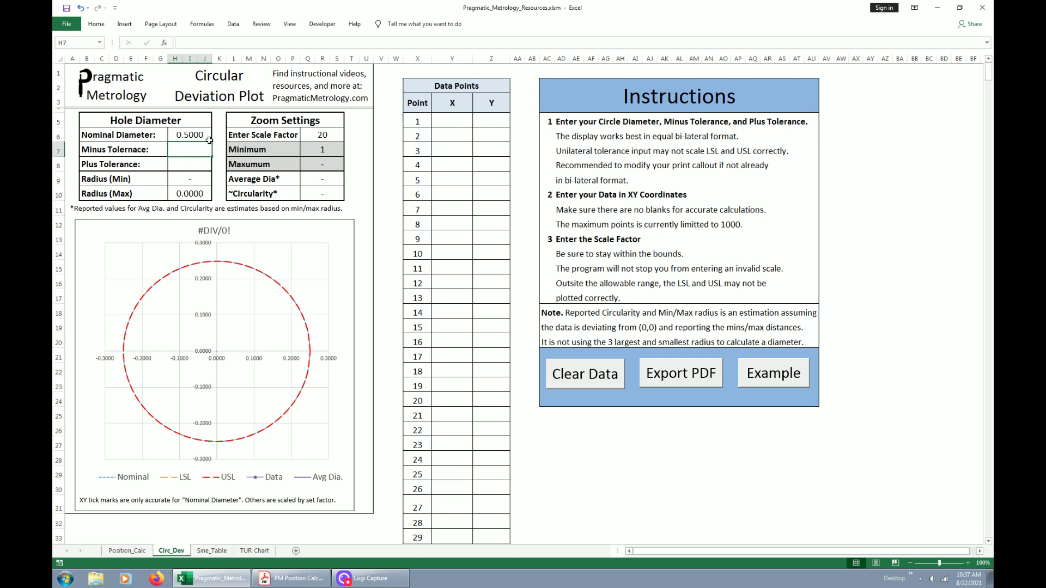
- Set the hole's minus tolerance to -0.005 and its plus tolerance to 0.005
type("-5")
key("Return")
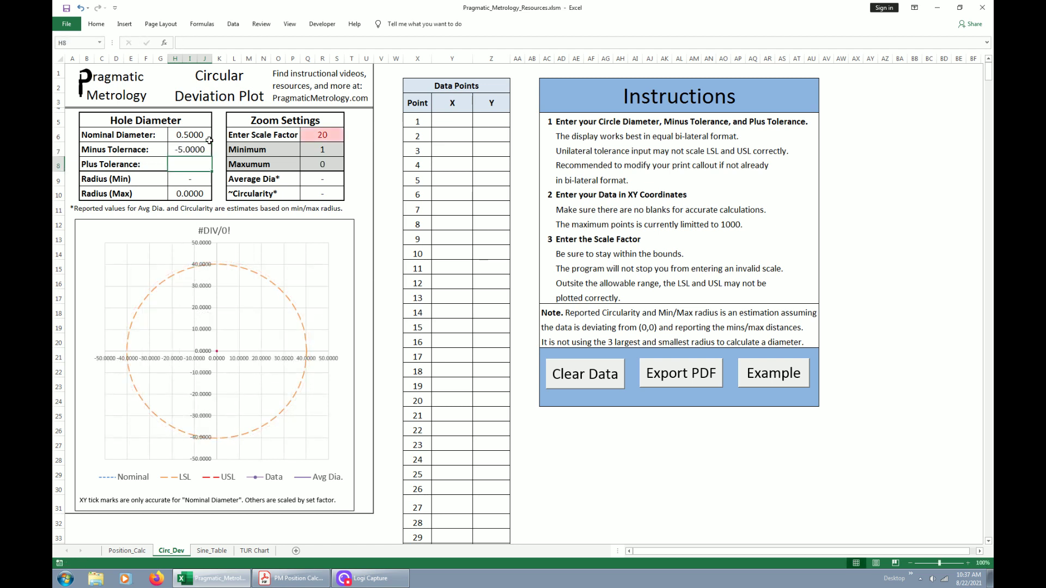
left_click(170, 147)
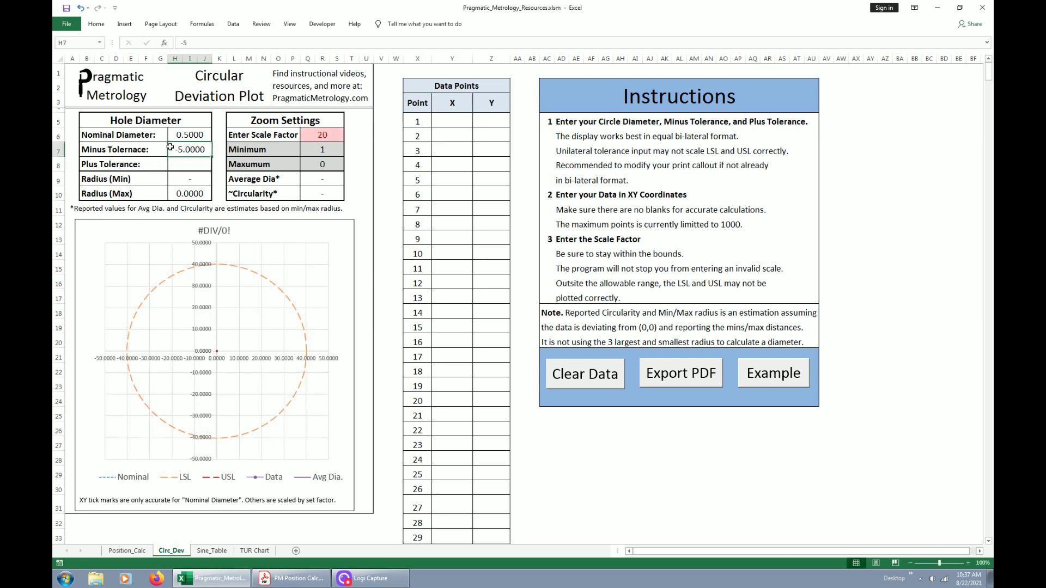
type("-0.005")
key("Return")
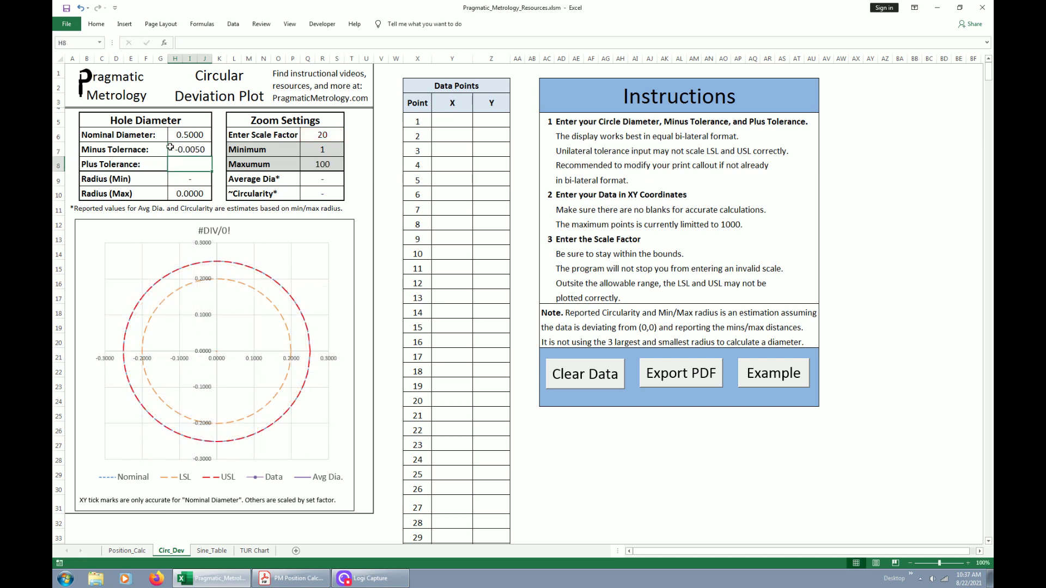
type(".005")
key("Return")
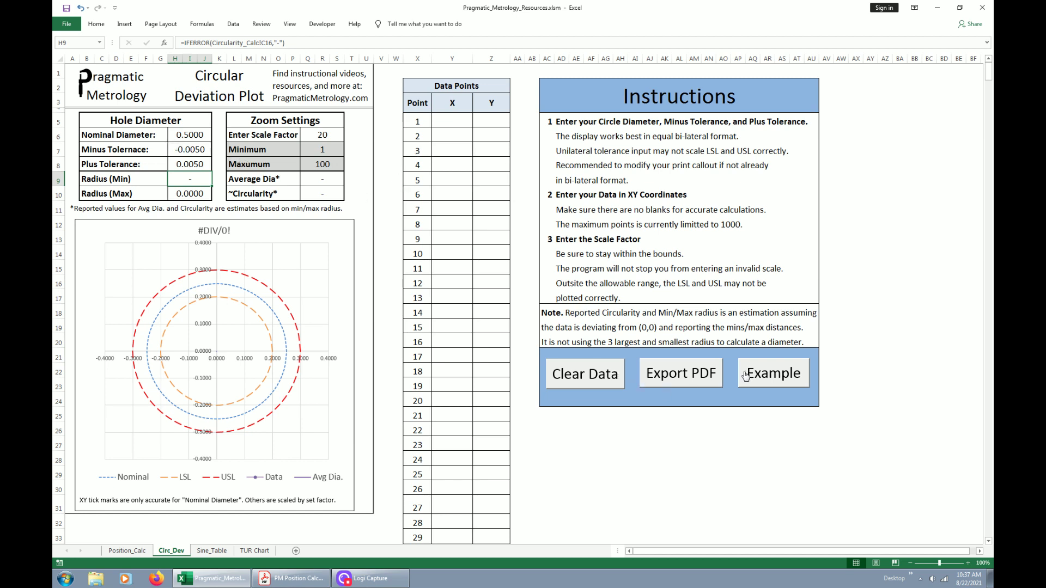
- Examine the empty X and Y columns of the data points table where the measured coordinates go
left_click_drag(456, 115, 490, 507)
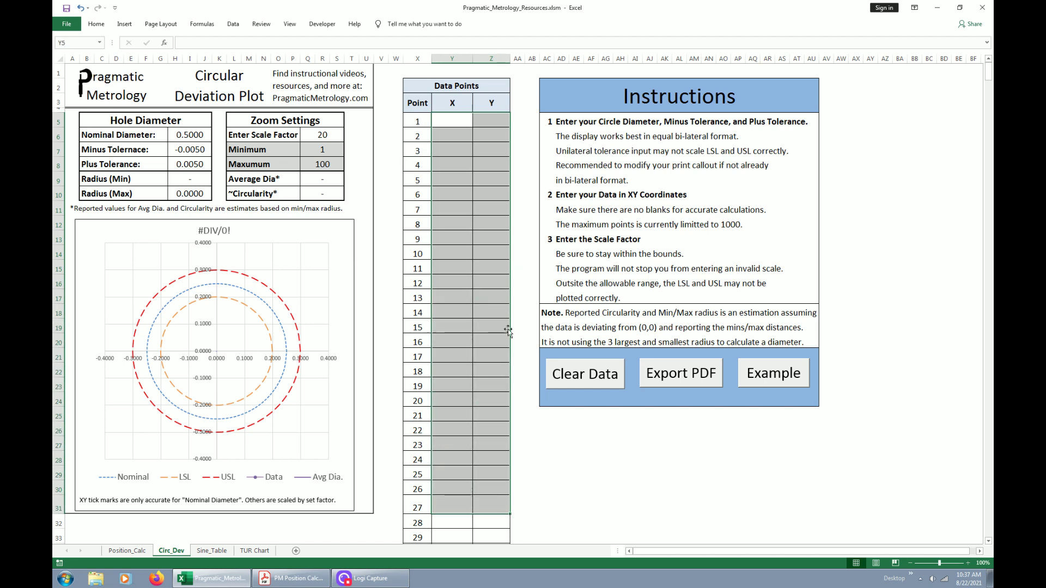
scroll(492, 148, "down", 3)
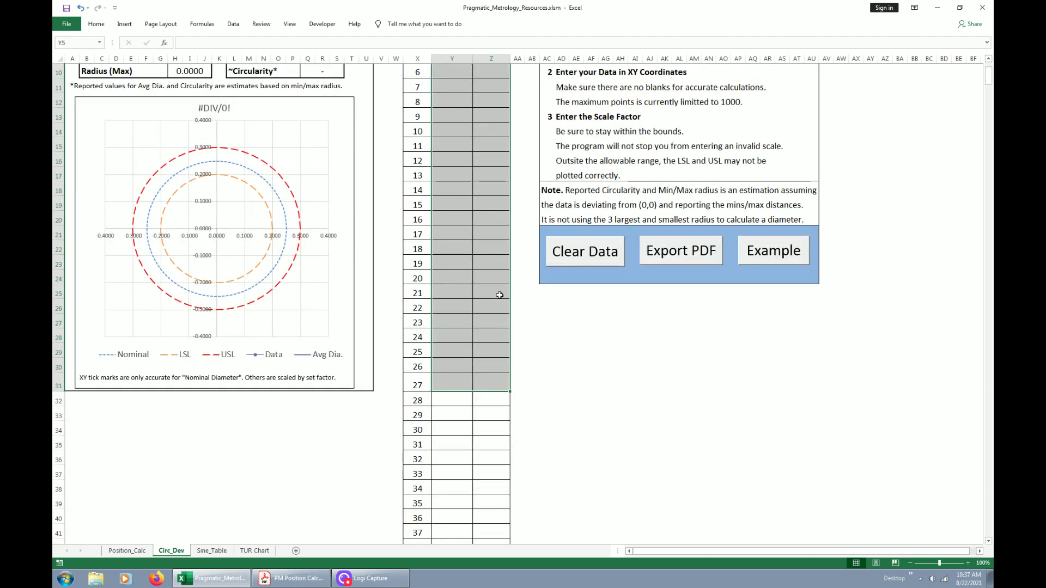
scroll(500, 300, "down", 8)
scroll(501, 301, "up", 12)
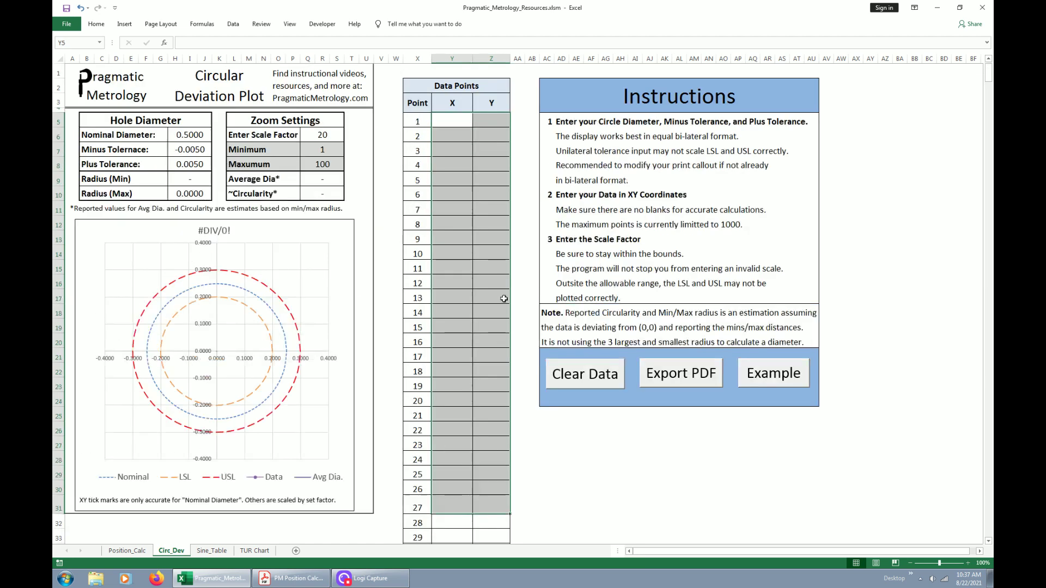
left_click(518, 223)
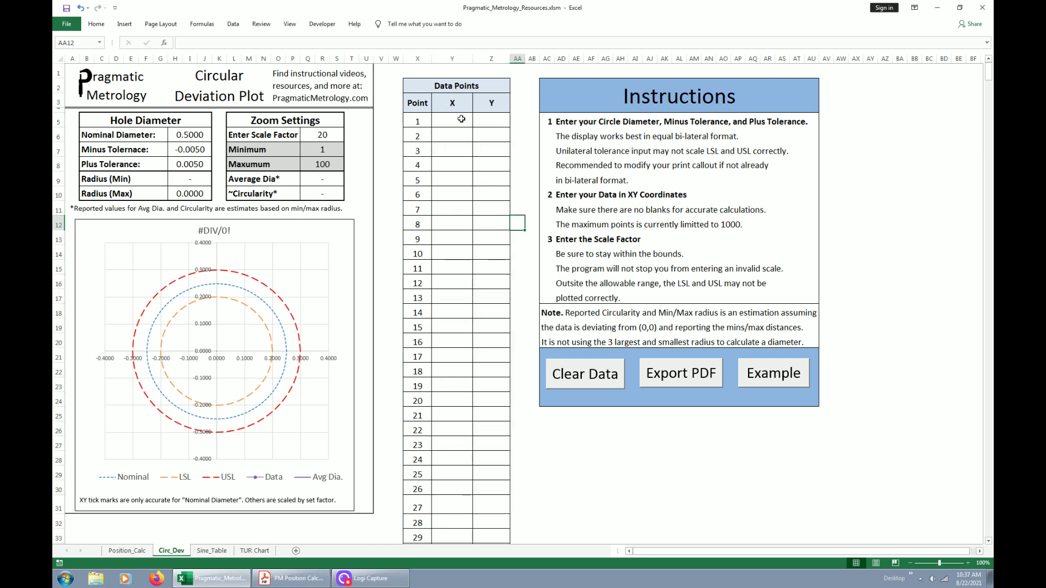
left_click_drag(462, 119, 506, 415)
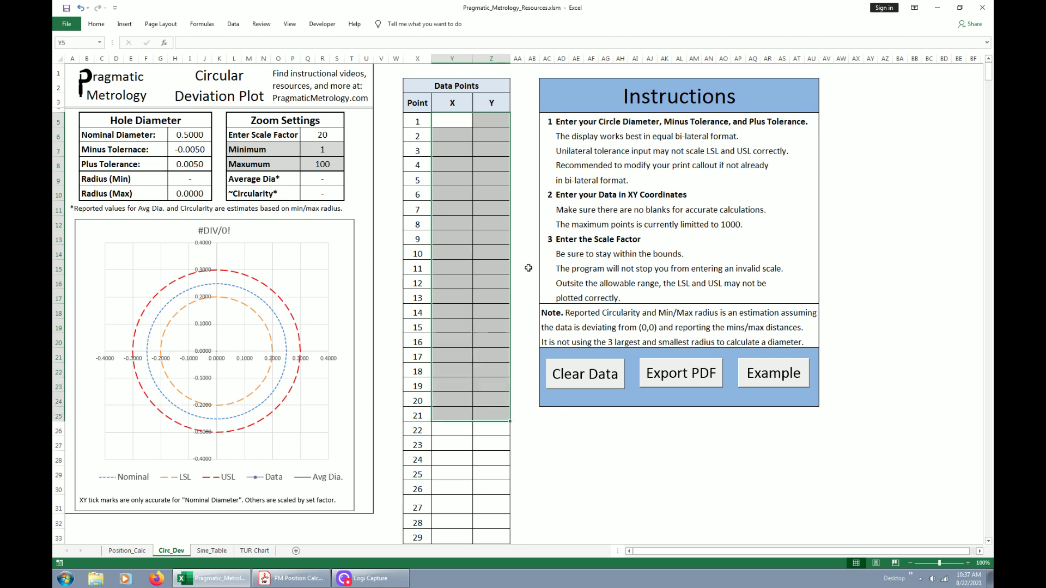
left_click(520, 252)
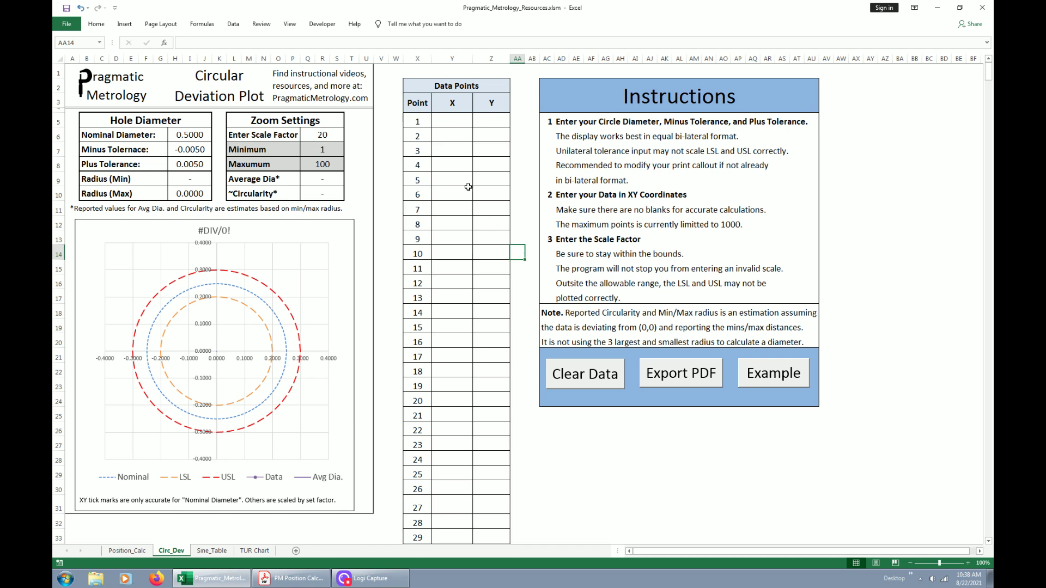
left_click_drag(461, 121, 477, 240)
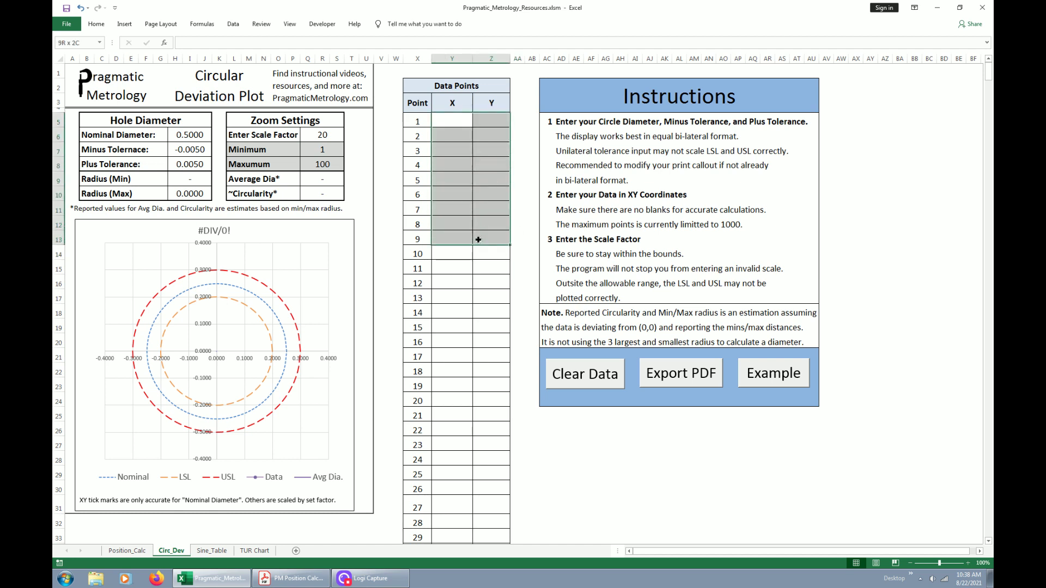
- Load the sheet's example data and set the scale factor to 20
left_click(771, 380)
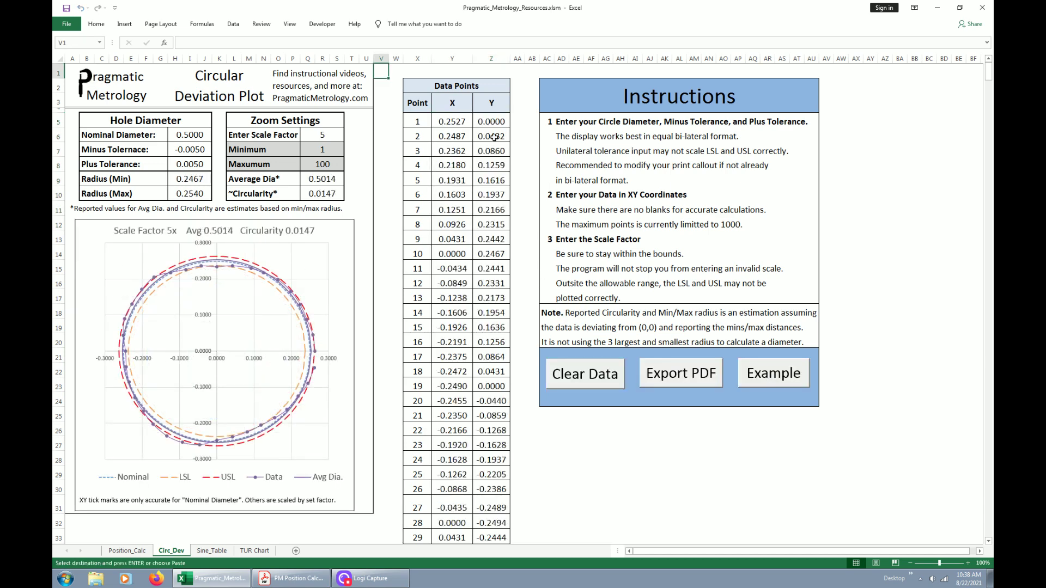
left_click(343, 136)
type("20")
key("Return")
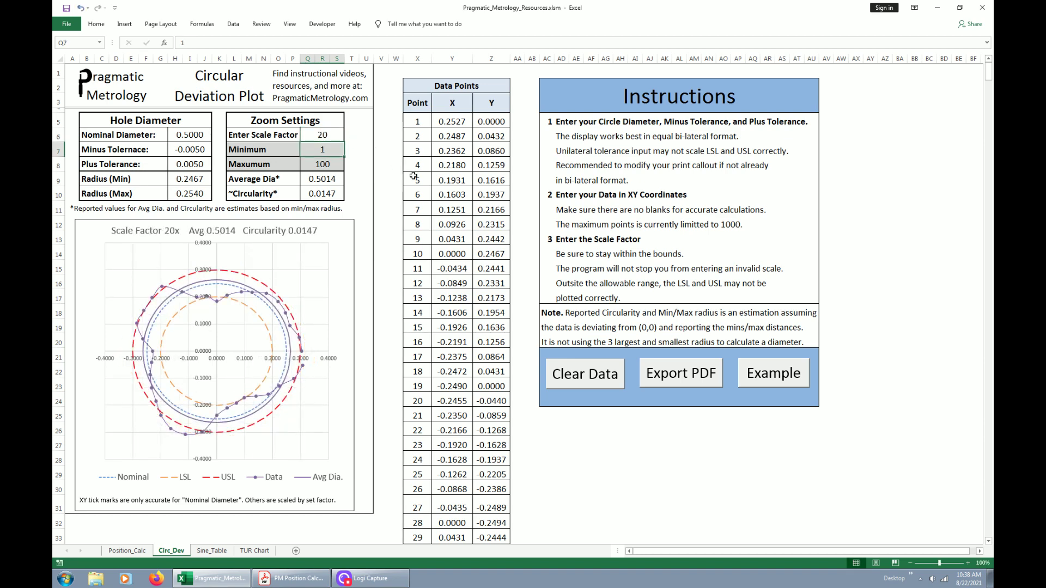
- Check the minimum and maximum limits for the scale factor in the zoom settings
left_click_drag(254, 148, 323, 159)
left_click(330, 148)
left_click(318, 165)
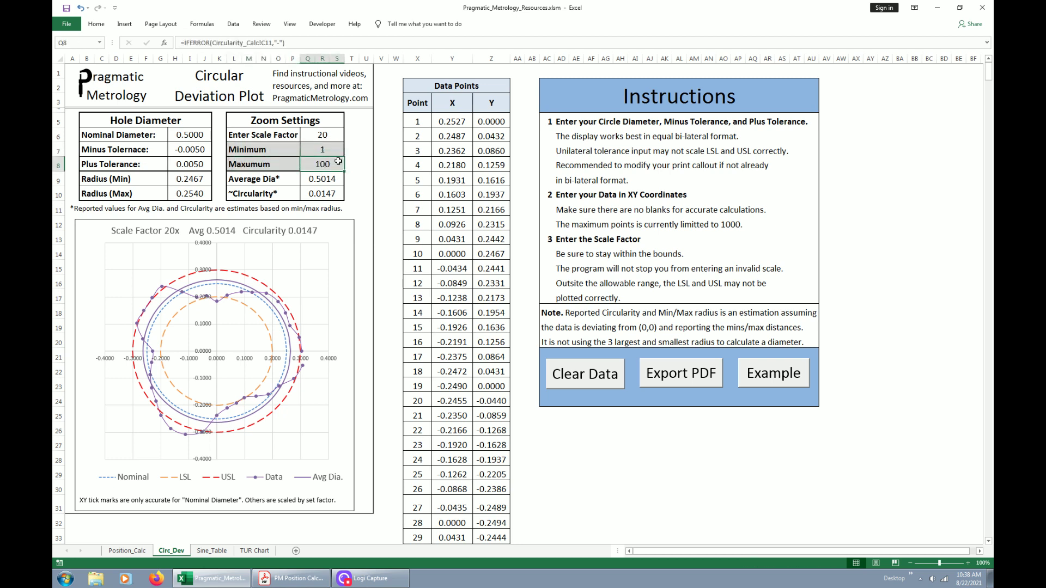
- Try an out-of-range scale factor of 125 and set it back to 20
left_click(332, 135)
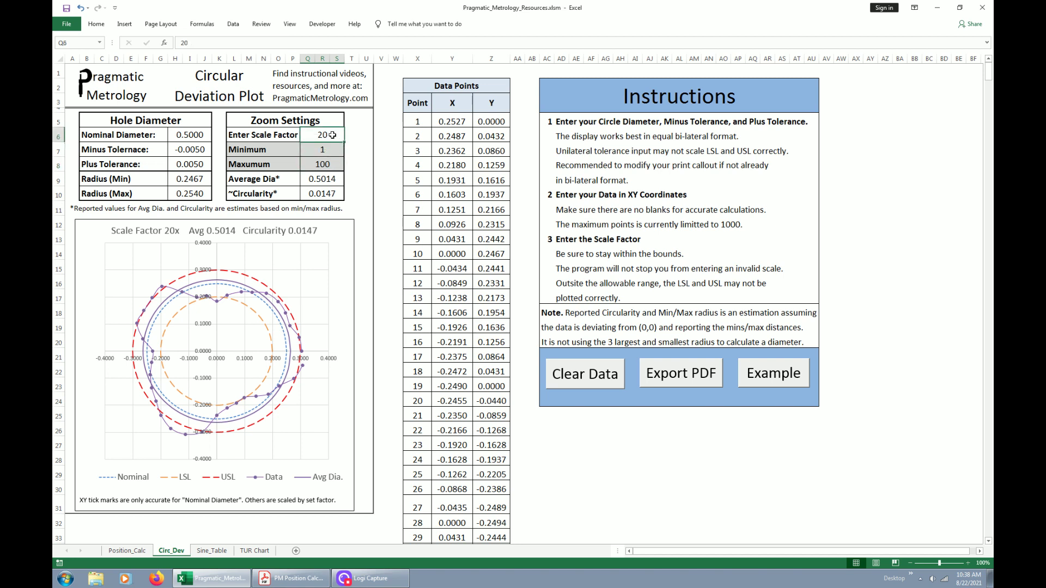
type("125")
key("Return")
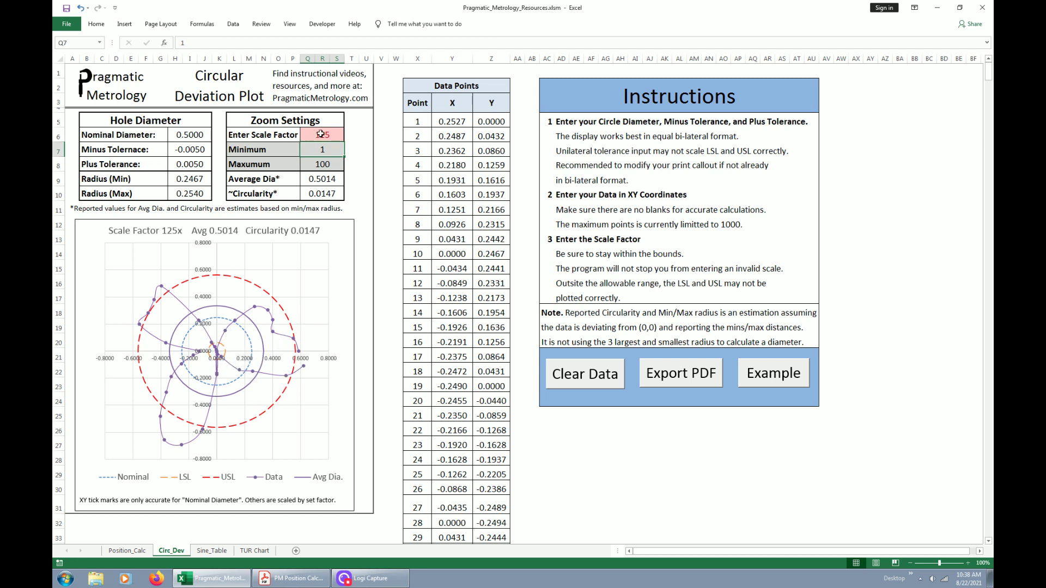
left_click(336, 136)
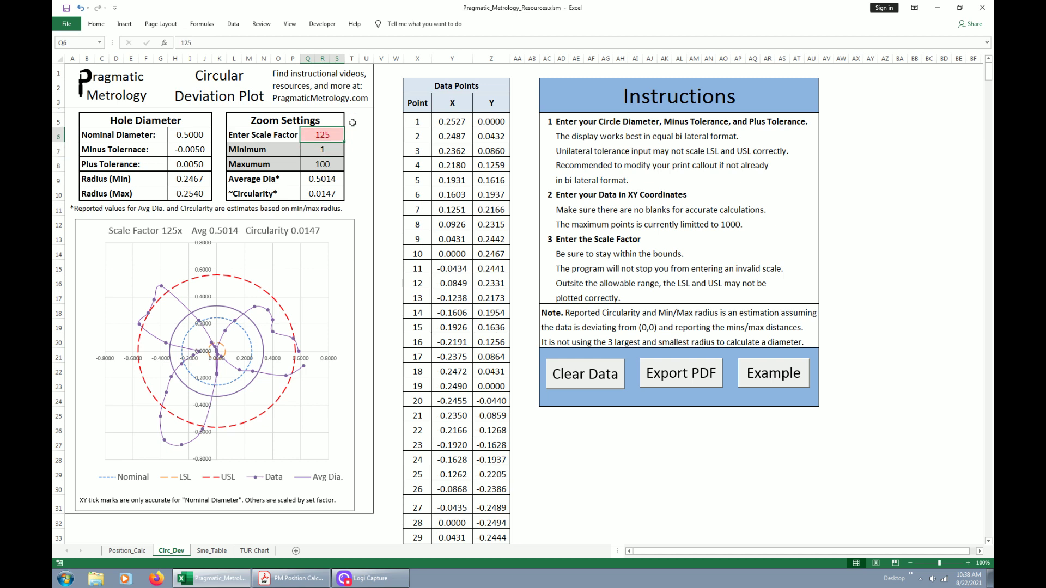
type("20")
key("Return")
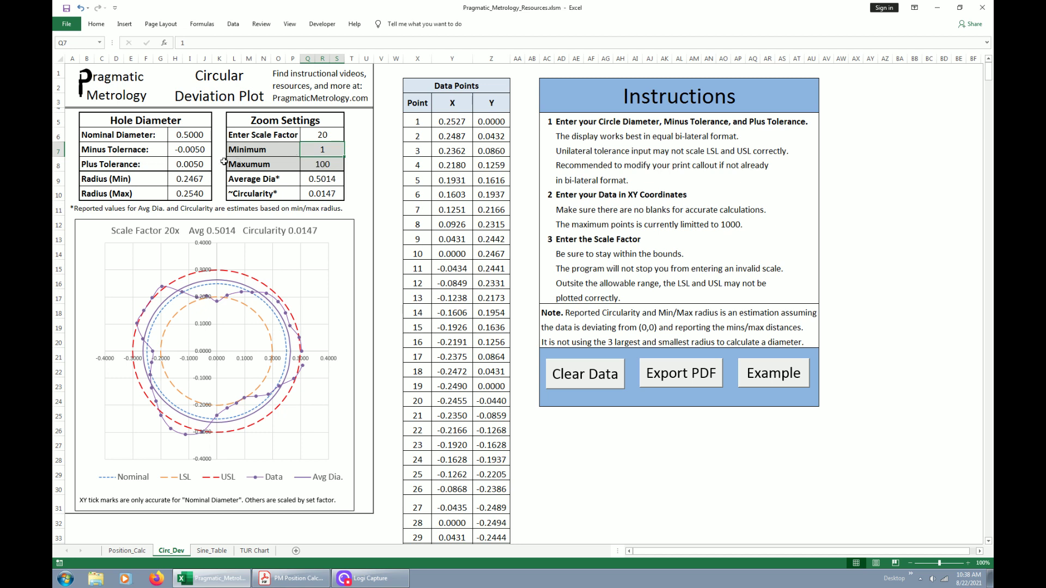
- Set the nominal diameter to 10, minus tolerance to -0.010 and plus tolerance to 0.010, and check the scale factor limits
left_click(202, 138)
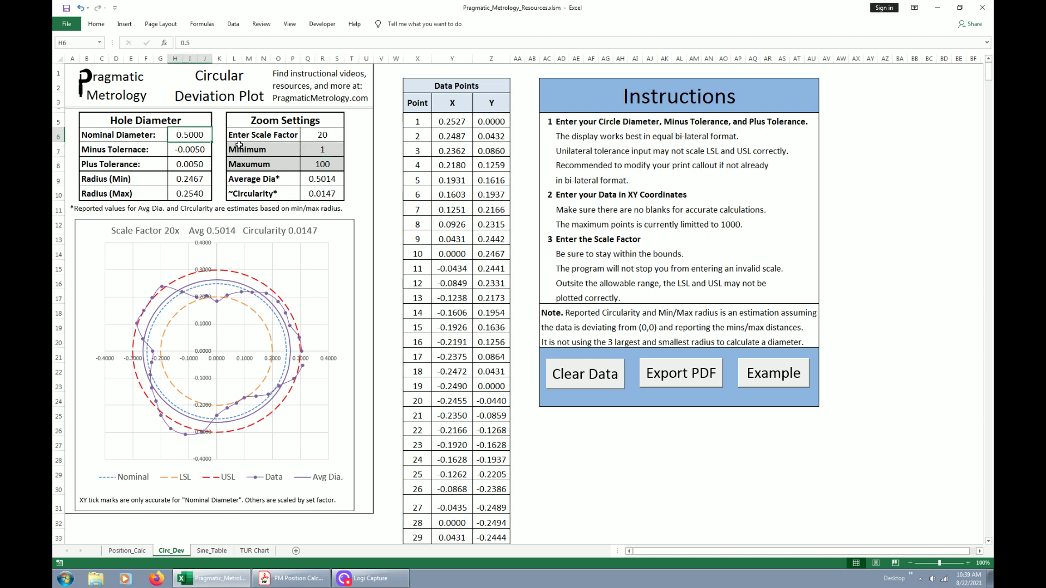
type("10")
key("Return")
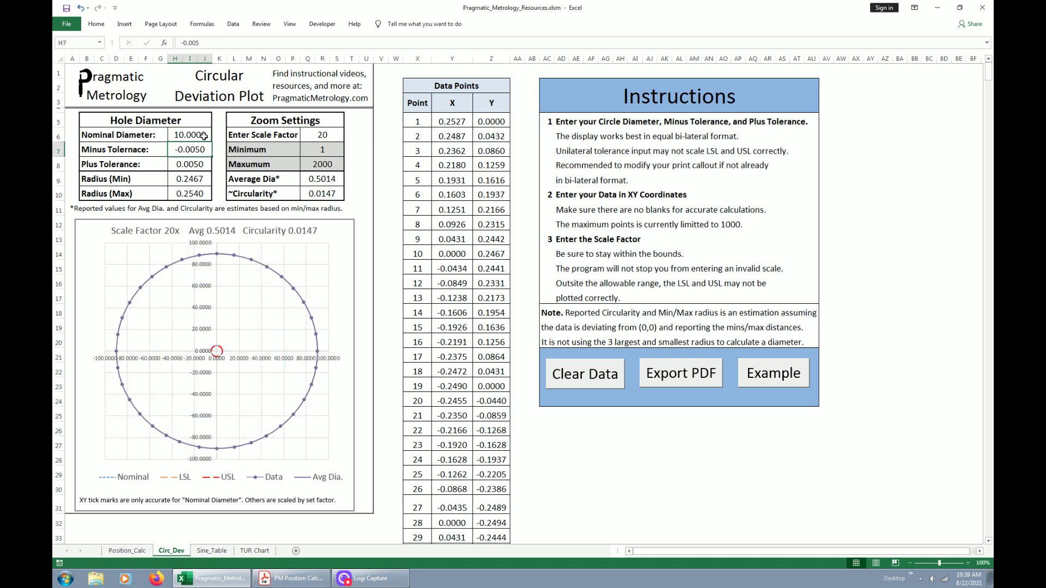
type("-0")
type(".")
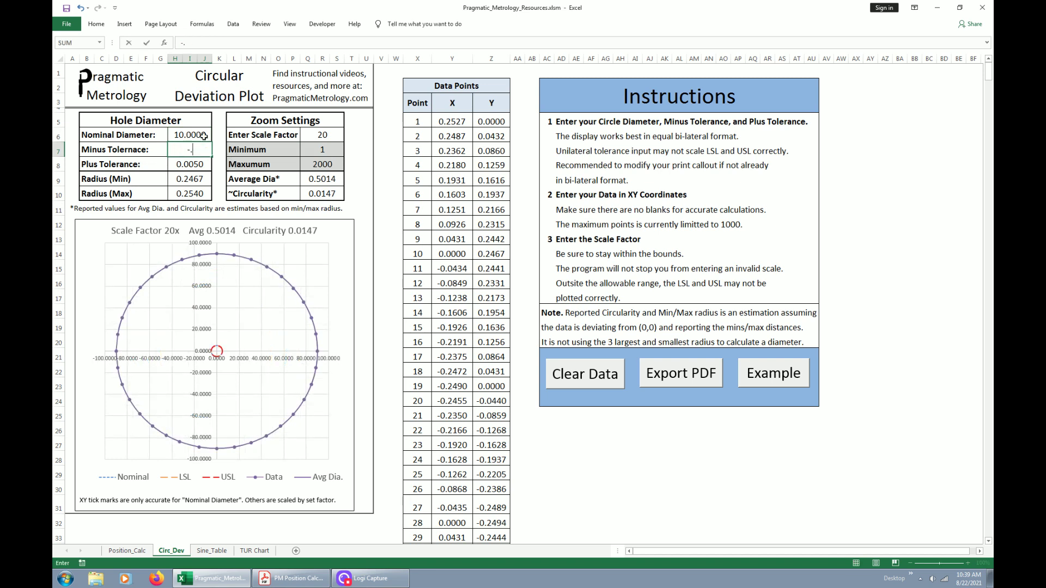
type("010")
key("Return")
type(".0")
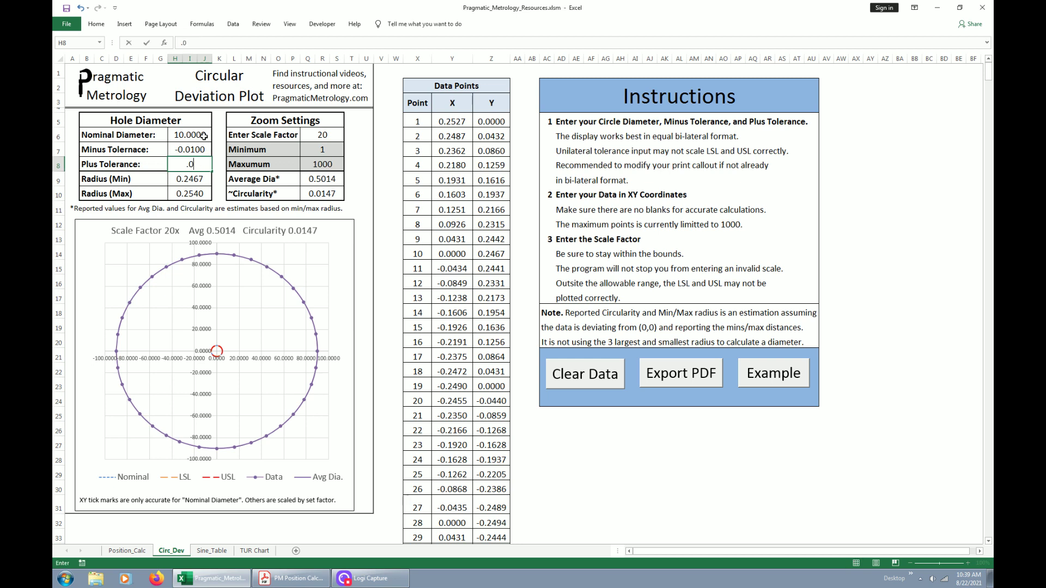
type("10")
key("Return")
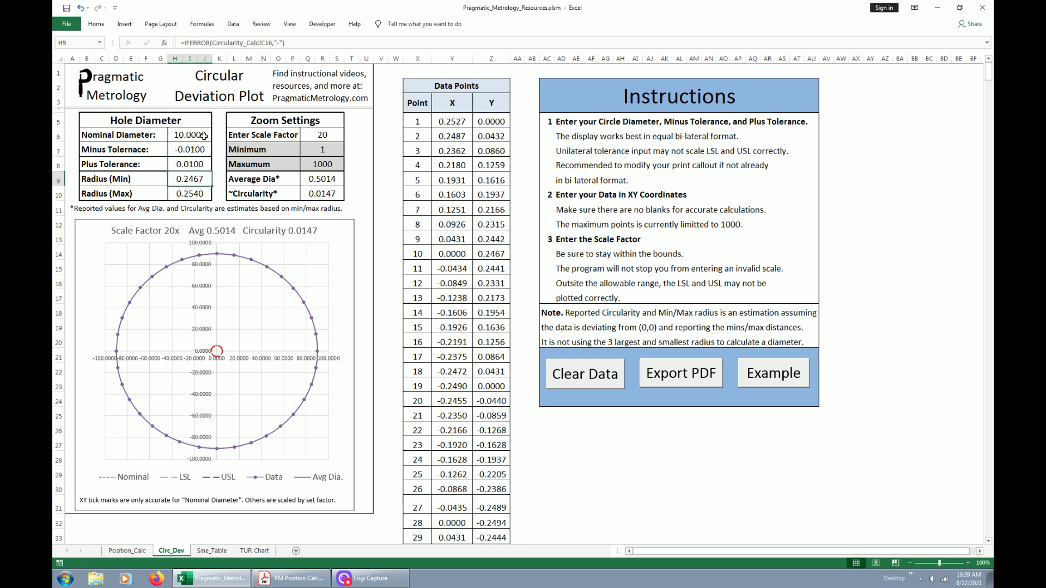
left_click_drag(322, 150, 324, 169)
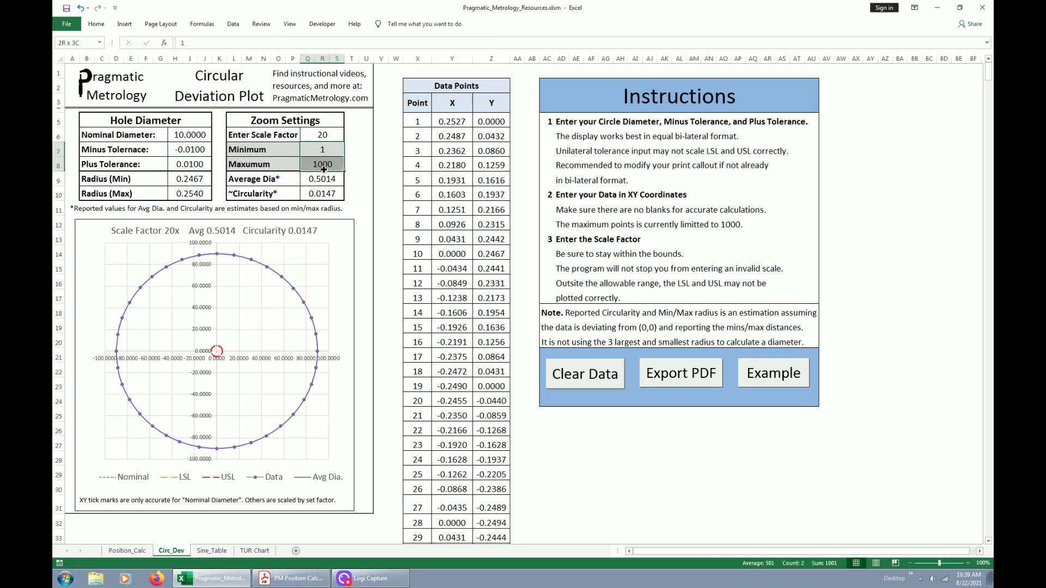
left_click(351, 150)
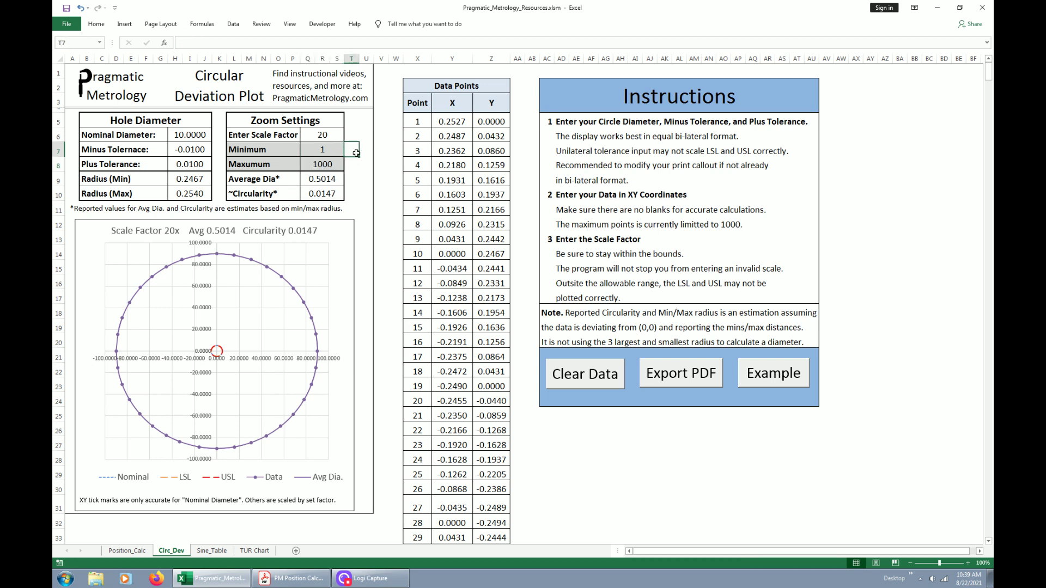
- Unhide the Circularity_Calc sheet and copy the Random Generator's X and Y values in BD5:BE40
right_click(175, 553)
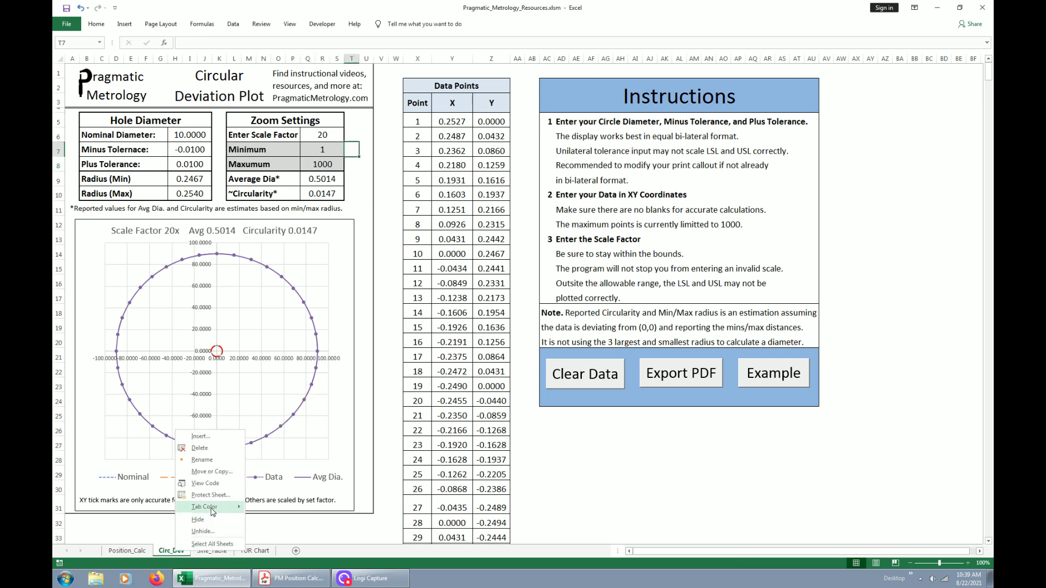
left_click(203, 530)
double_click(213, 553)
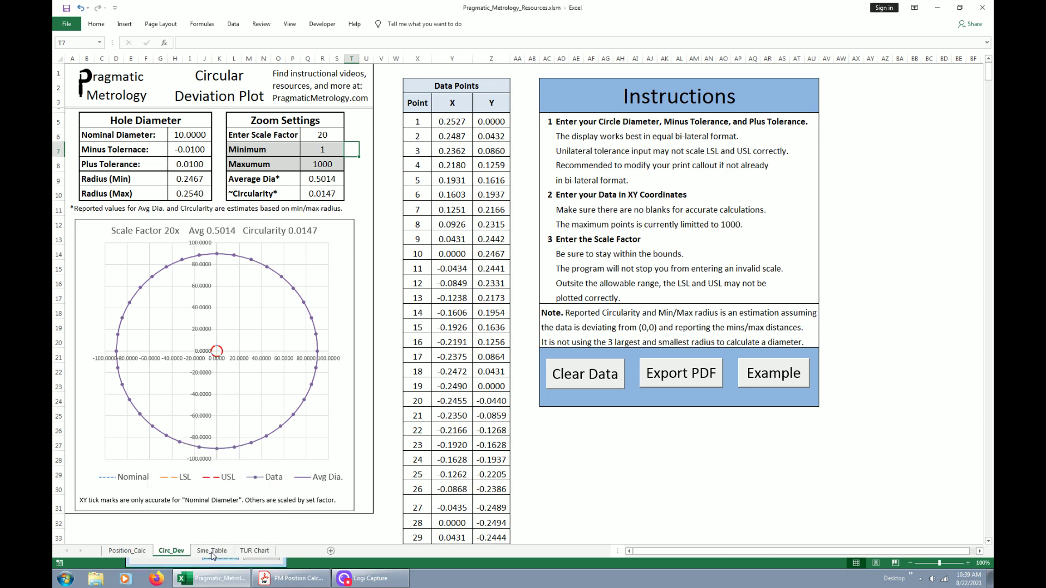
left_click_drag(814, 109, 842, 451)
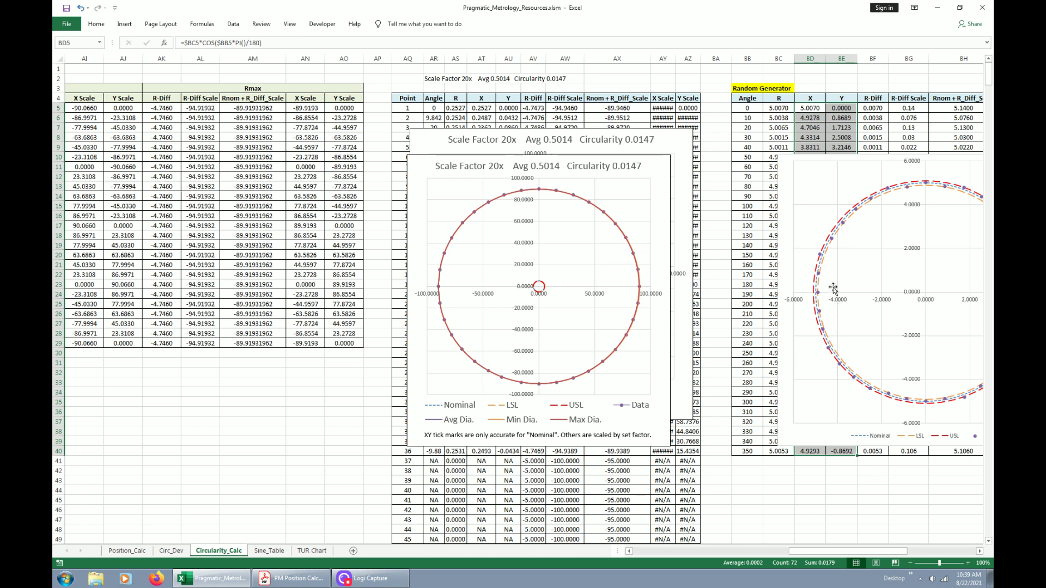
key("ctrl+c")
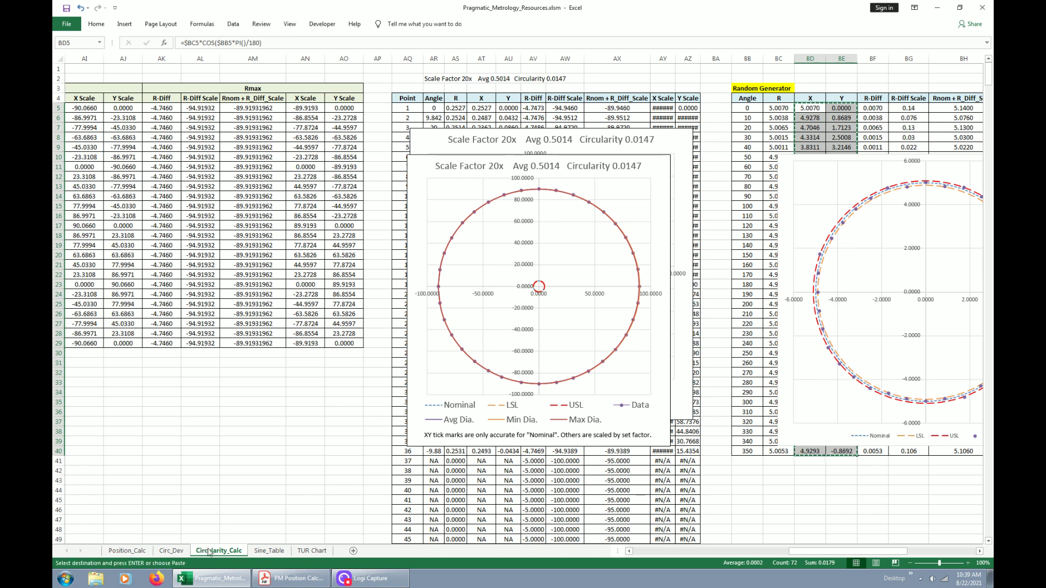
- Paste the copied coordinates as values into the Circ_Dev sheet's Data Points X and Y columns, starting at point 1
left_click(172, 551)
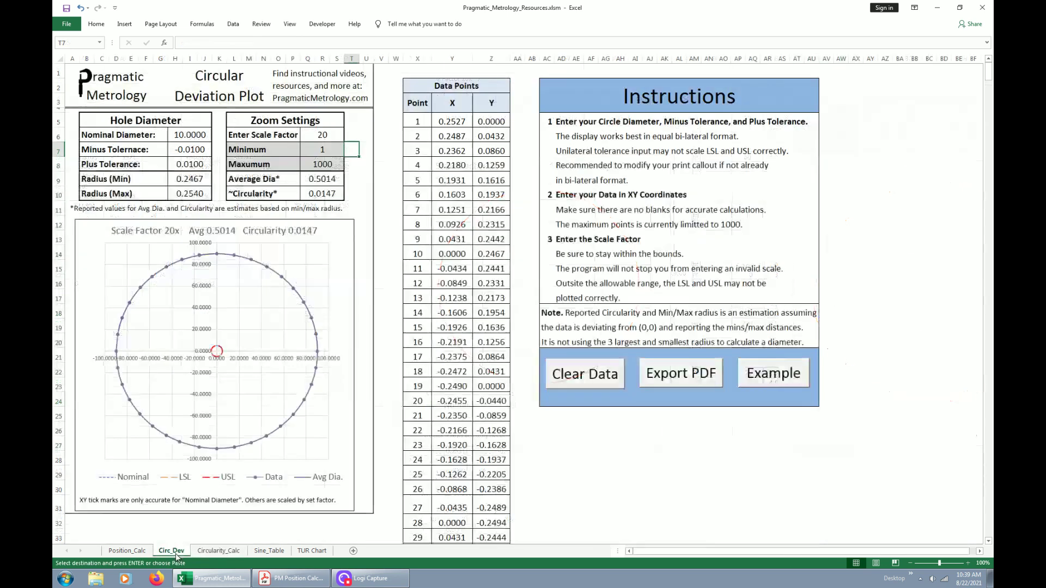
right_click(457, 123)
left_click(493, 169)
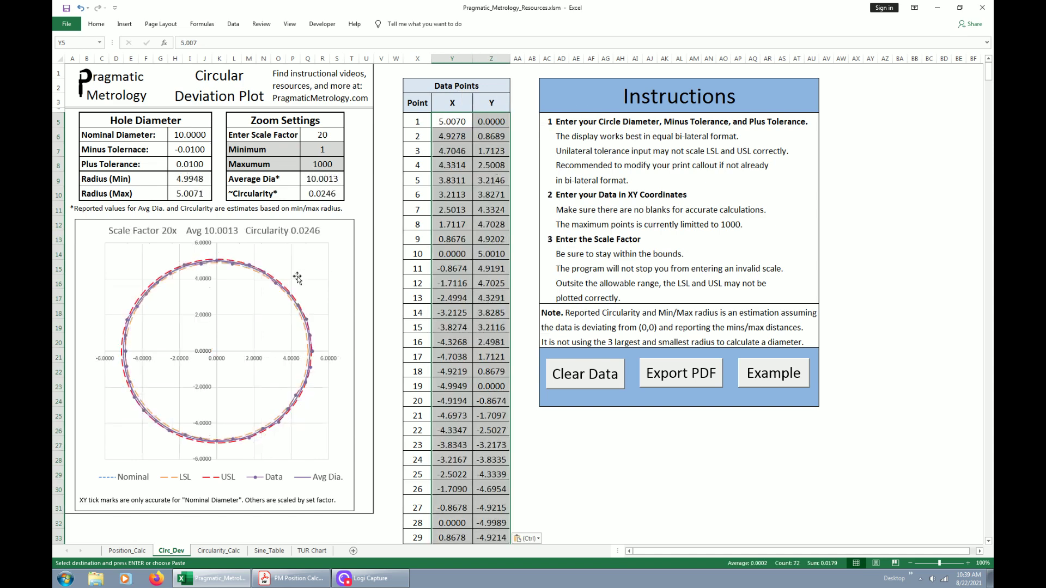
- Set the circular deviation plot's scale factor to 200
left_click(255, 283)
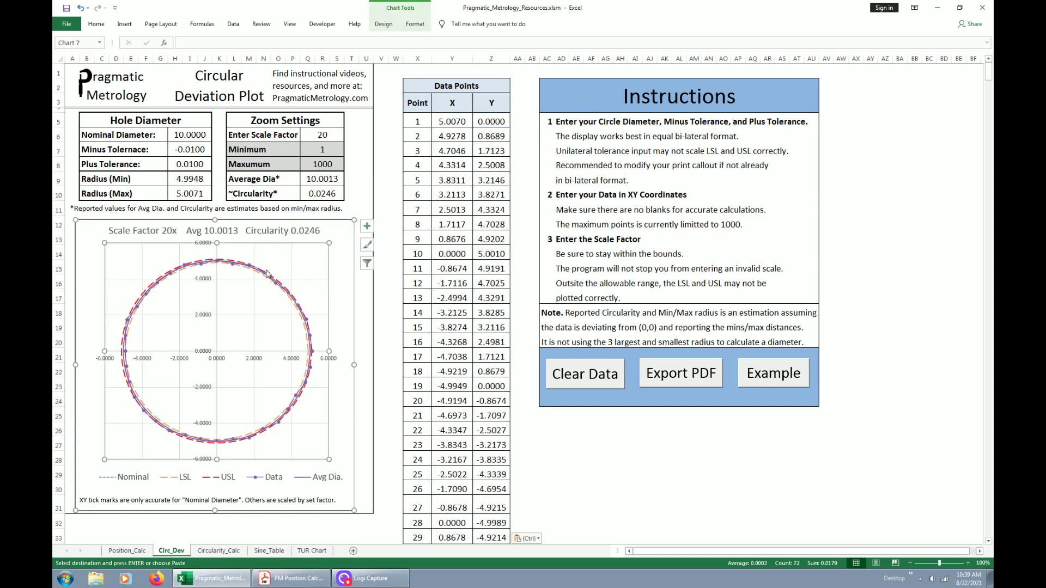
left_click(328, 133)
type("200")
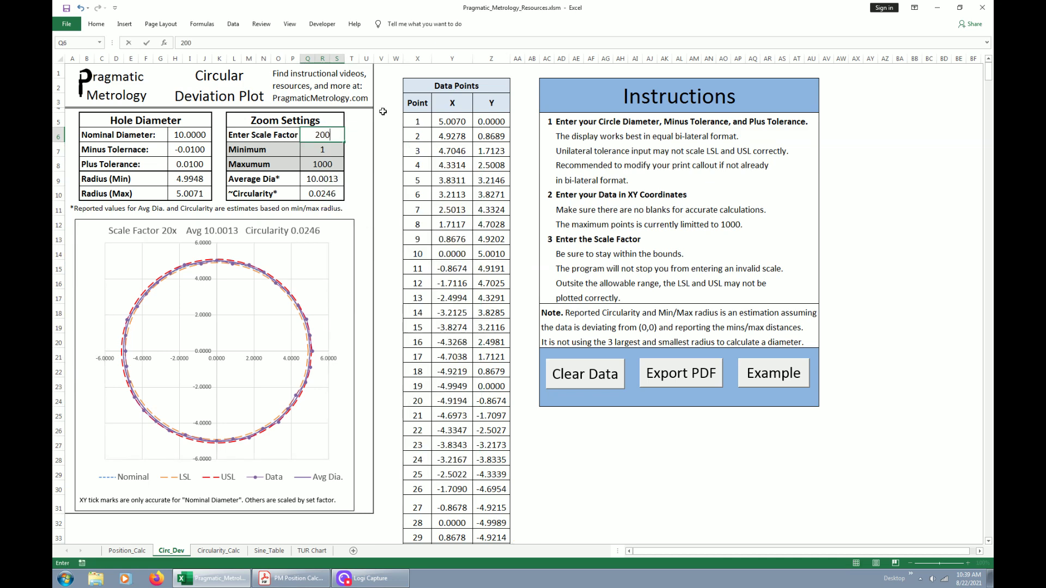
key("Return")
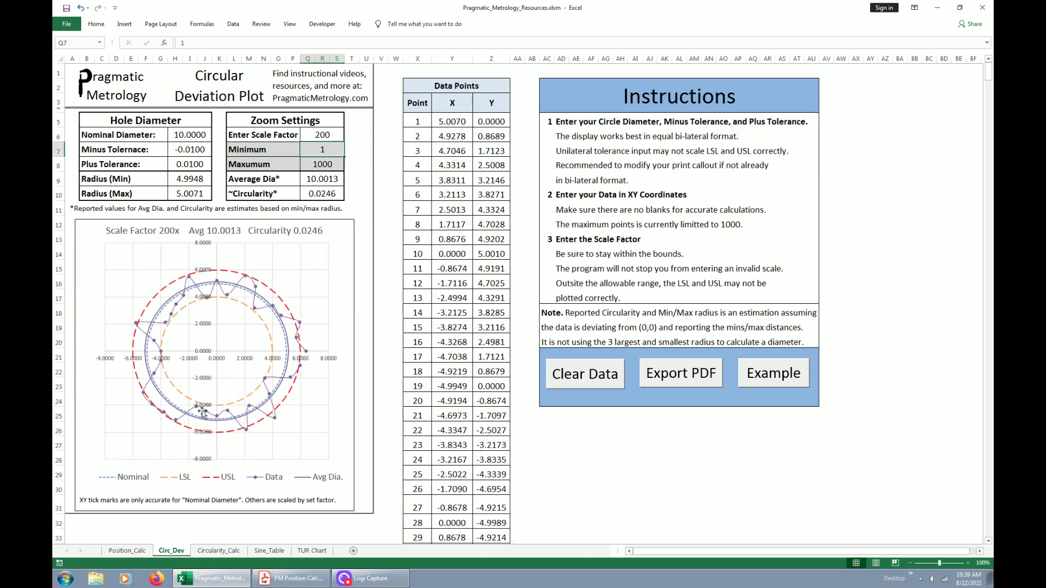
- Increase the plot's scale factor to 400 and check the nominal diameter entry
left_click(322, 136)
type("400")
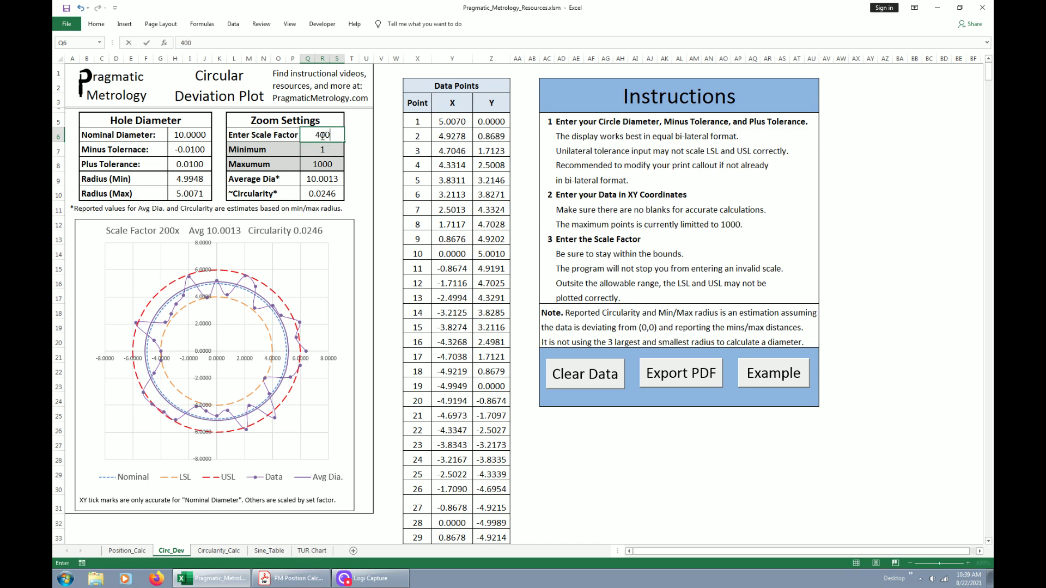
key("Return")
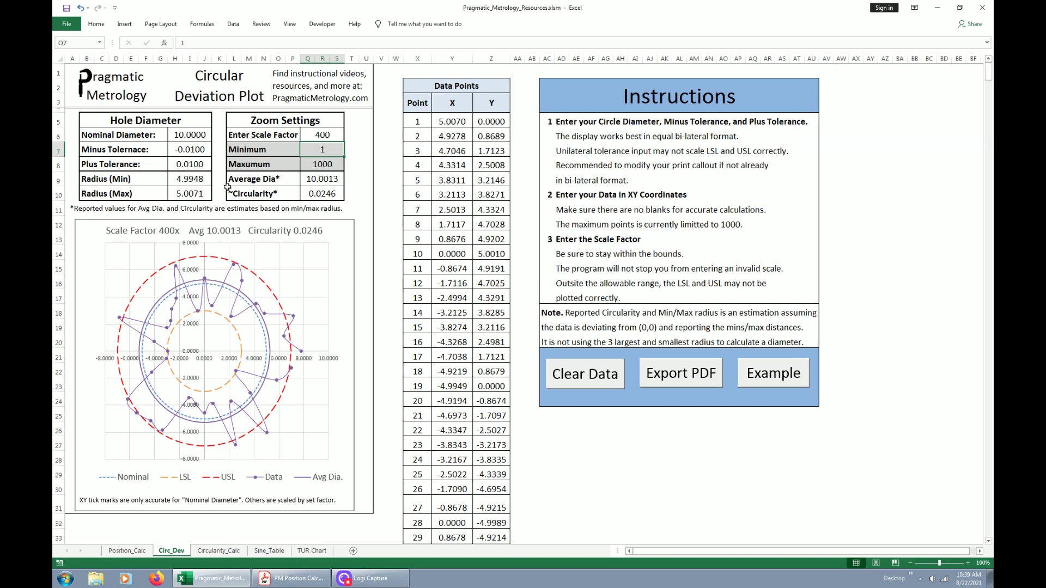
left_click(203, 138)
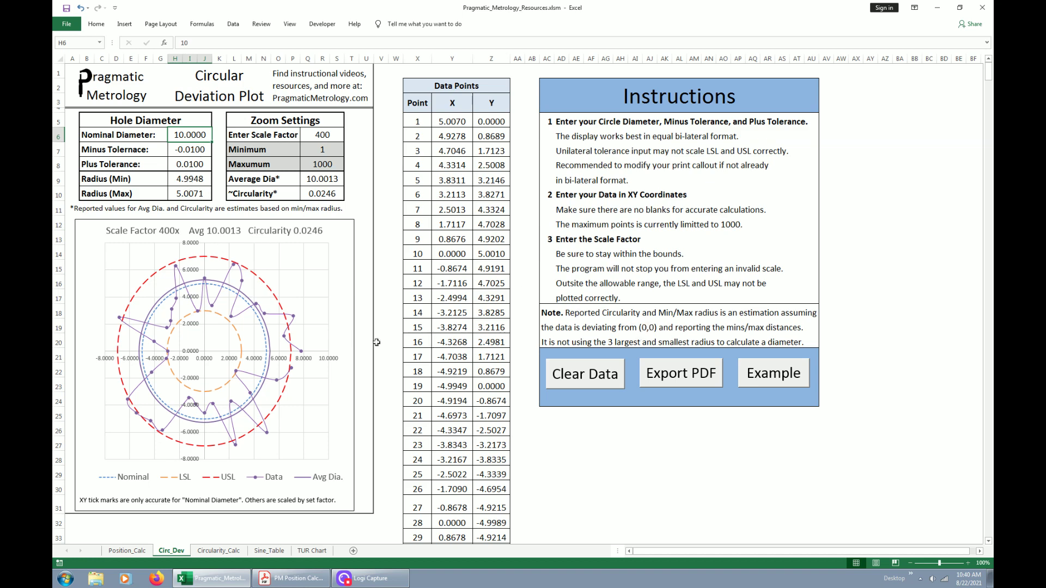
- Reload the Circ_Dev sheet's example data and set the scale factor to 20
left_click(781, 376)
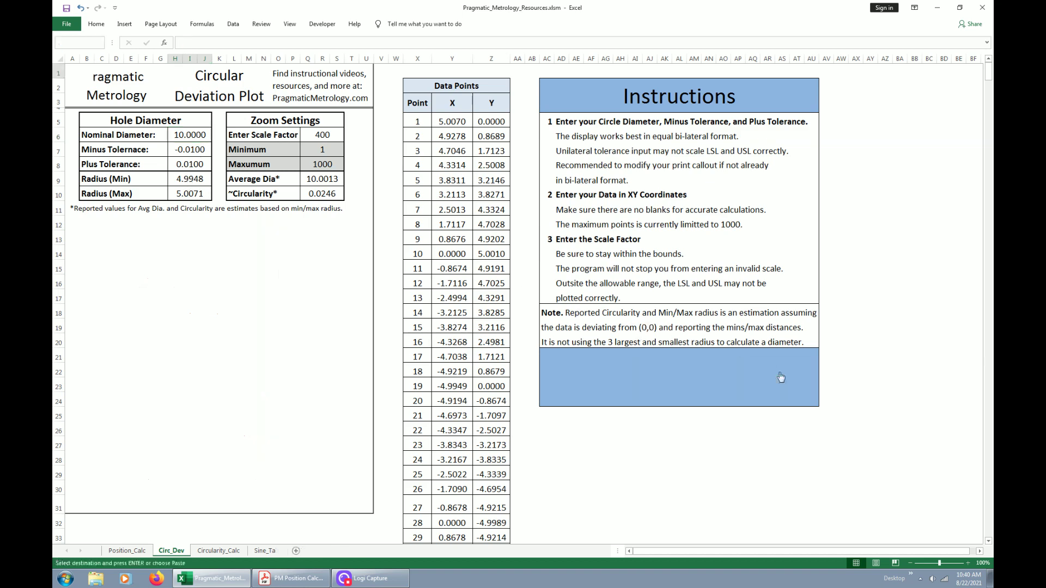
left_click(320, 134)
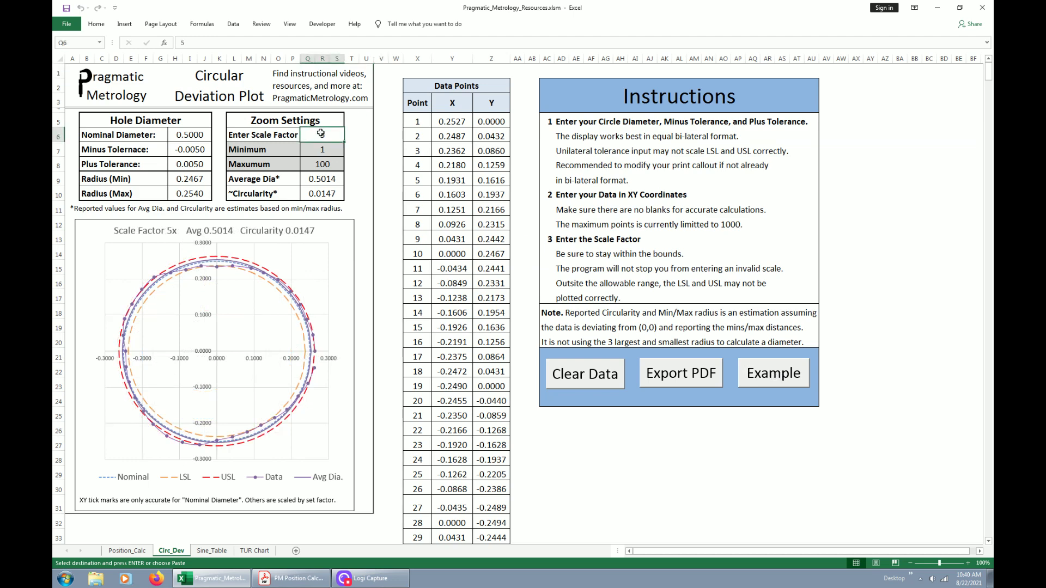
type("20")
key("Return")
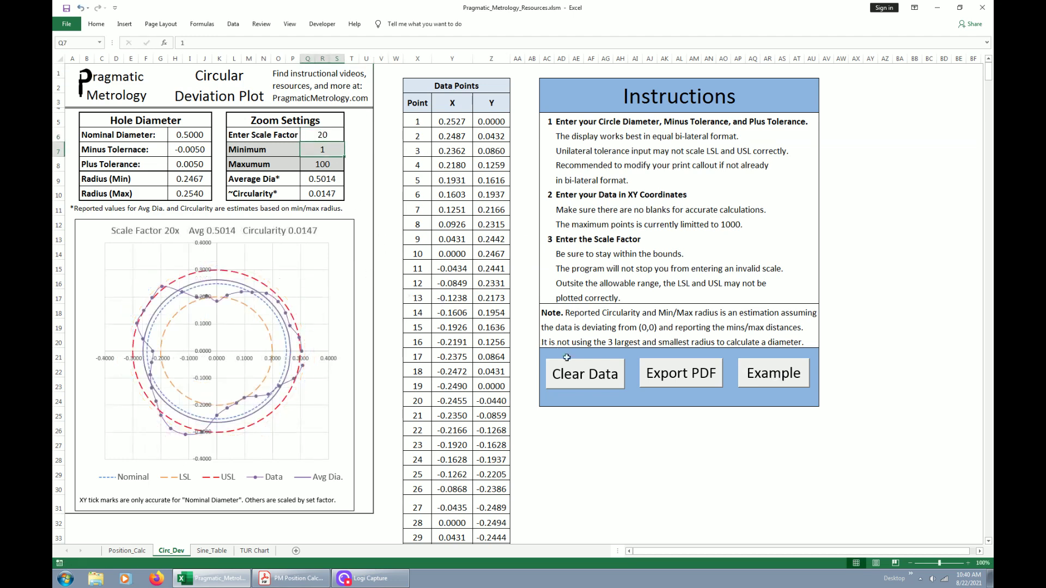
- Export the circular deviation plot to PDF and review the exported page in Adobe Acrobat Reader
left_click(681, 376)
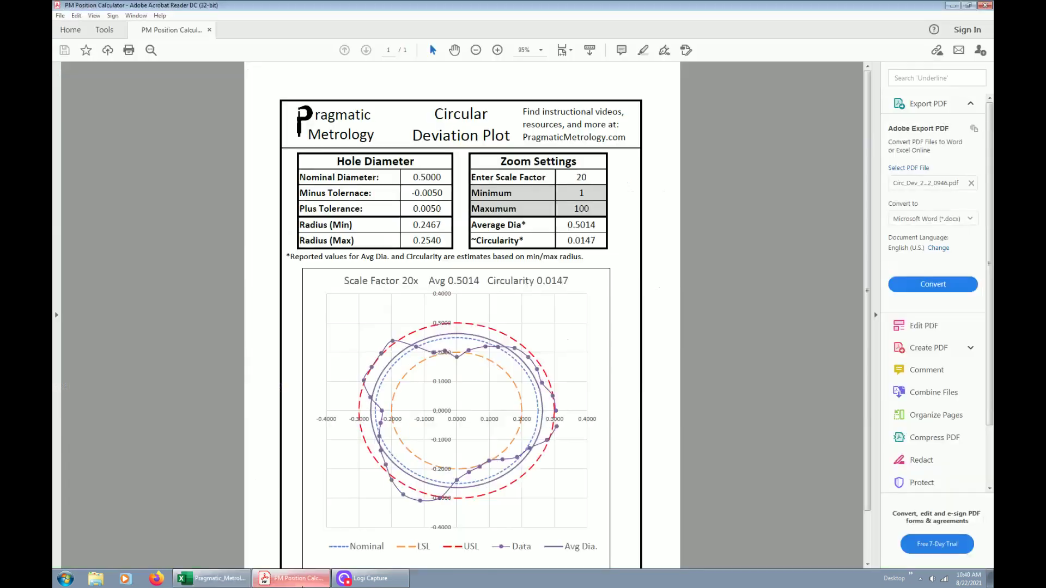
scroll(557, 207, "down", 3)
scroll(557, 199, "up", 2)
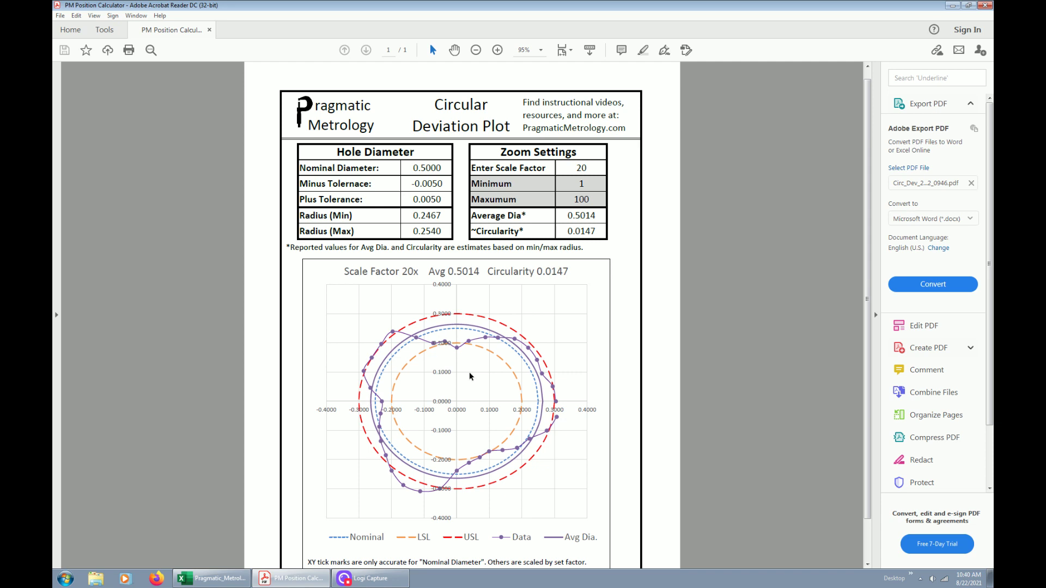
scroll(471, 376, "down", 1)
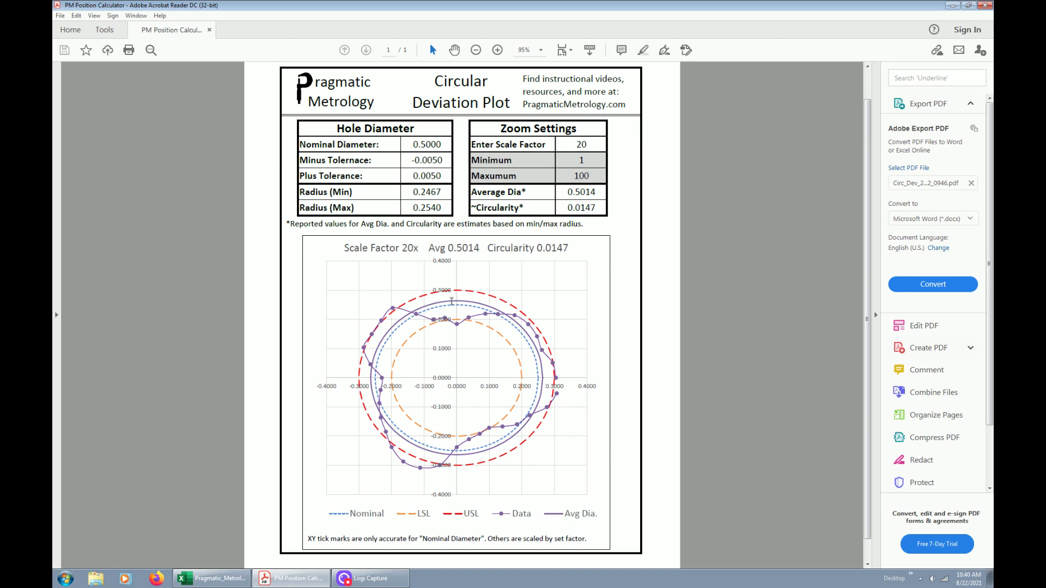
- Switch back to Excel and examine the average diameter and circularity estimates in the zoom settings
left_click(232, 577)
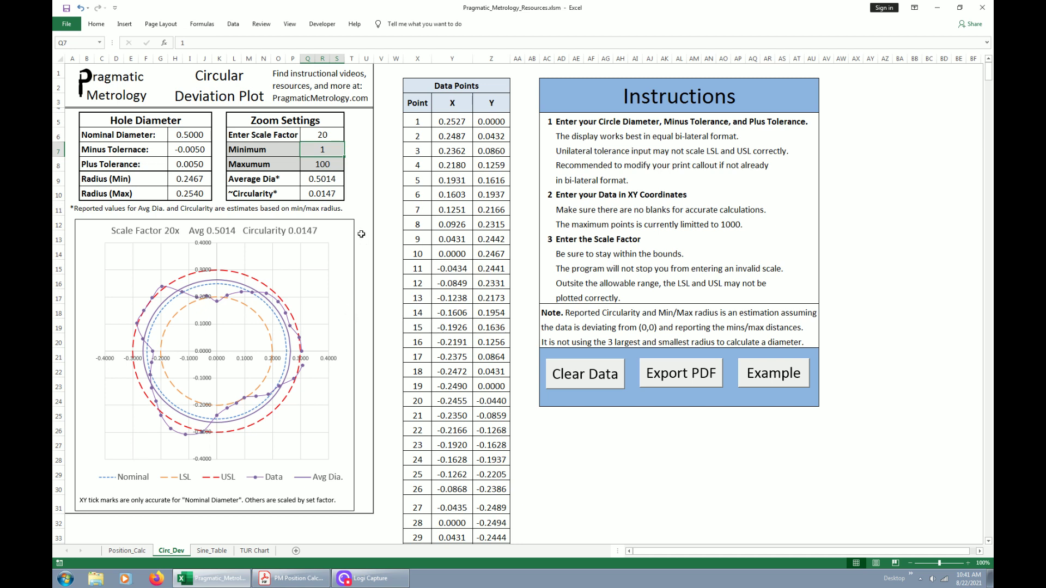
left_click_drag(333, 178, 325, 191)
left_click(357, 179)
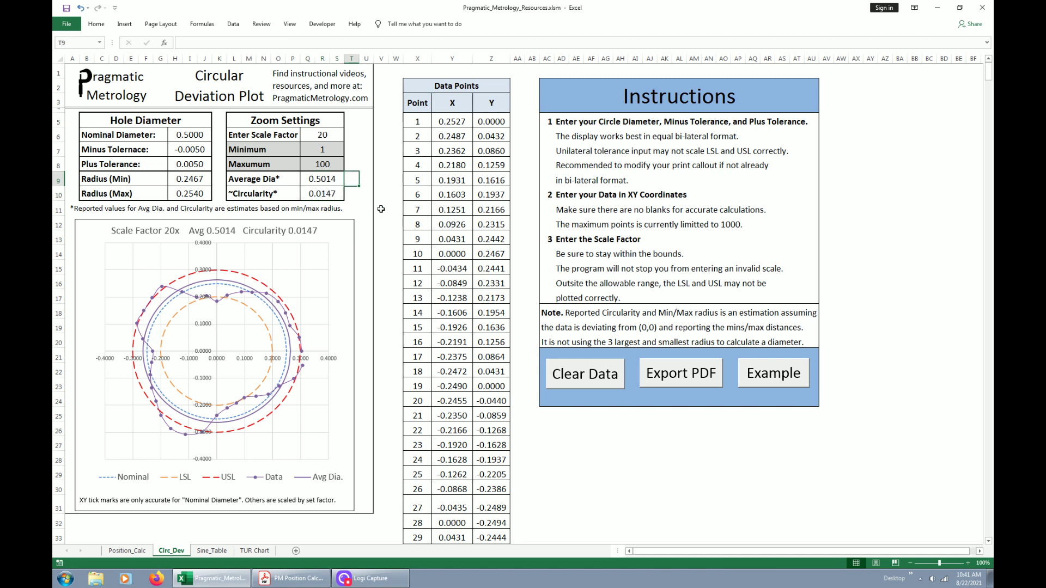